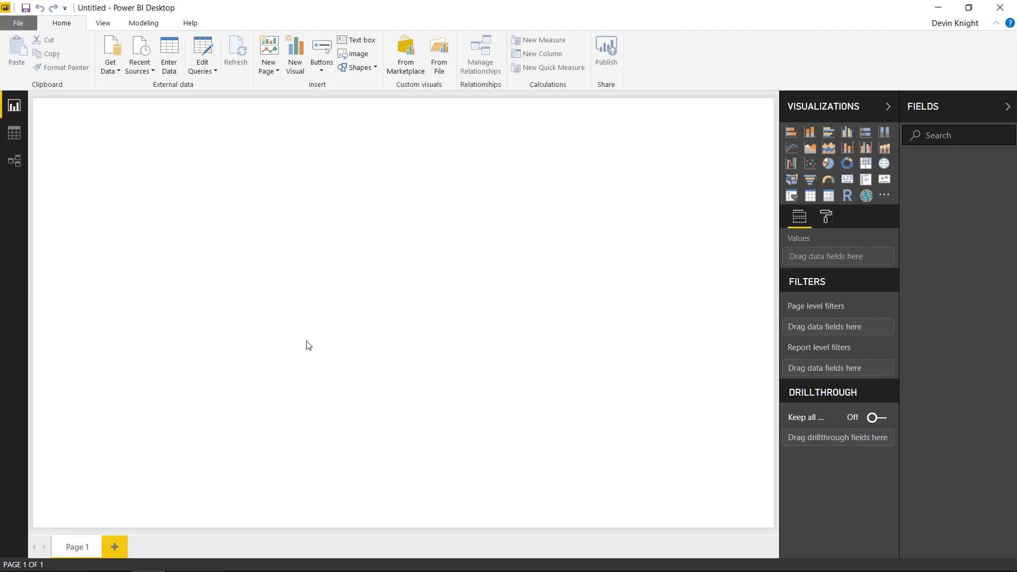
- Import the Cruise Ships table from Cruise Ship Locations.xlsx through Get Data > Excel
click(115, 72)
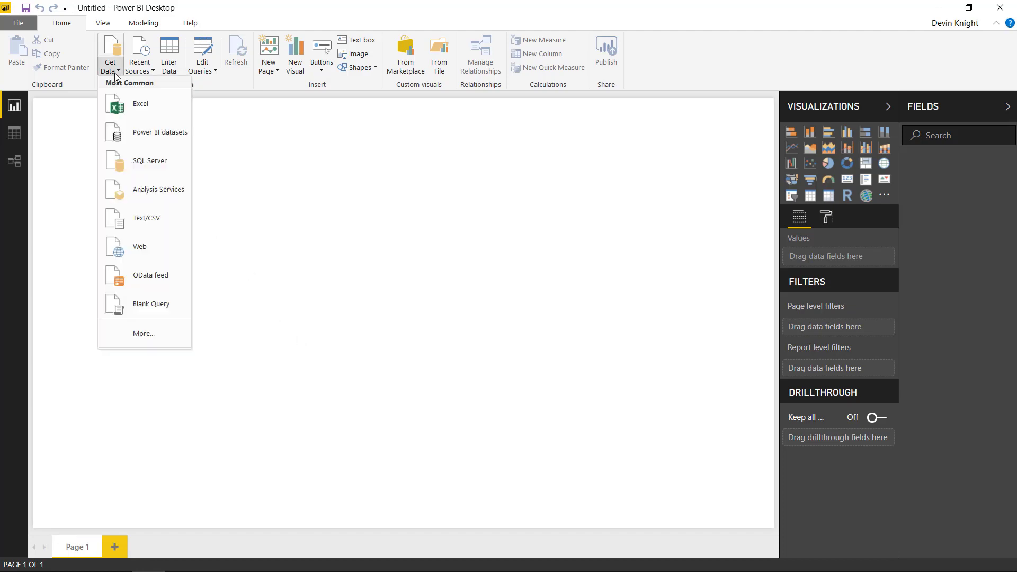
click(134, 106)
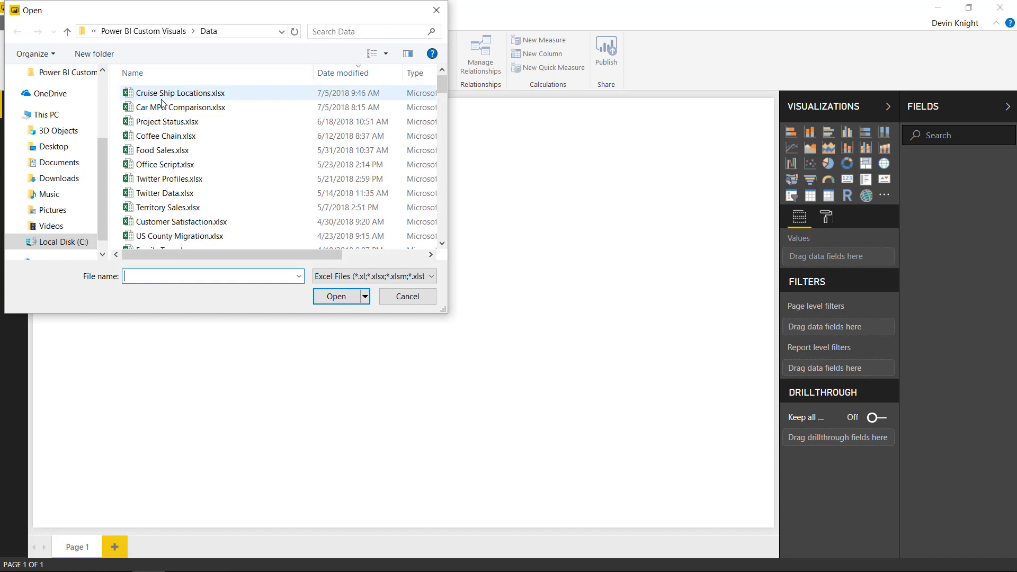
click(162, 98)
click(337, 298)
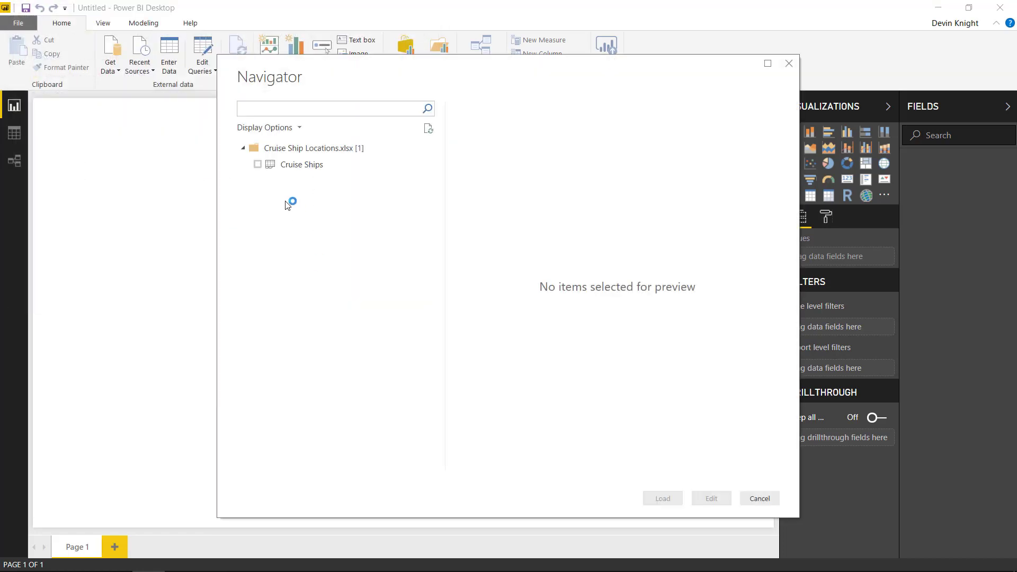
click(257, 164)
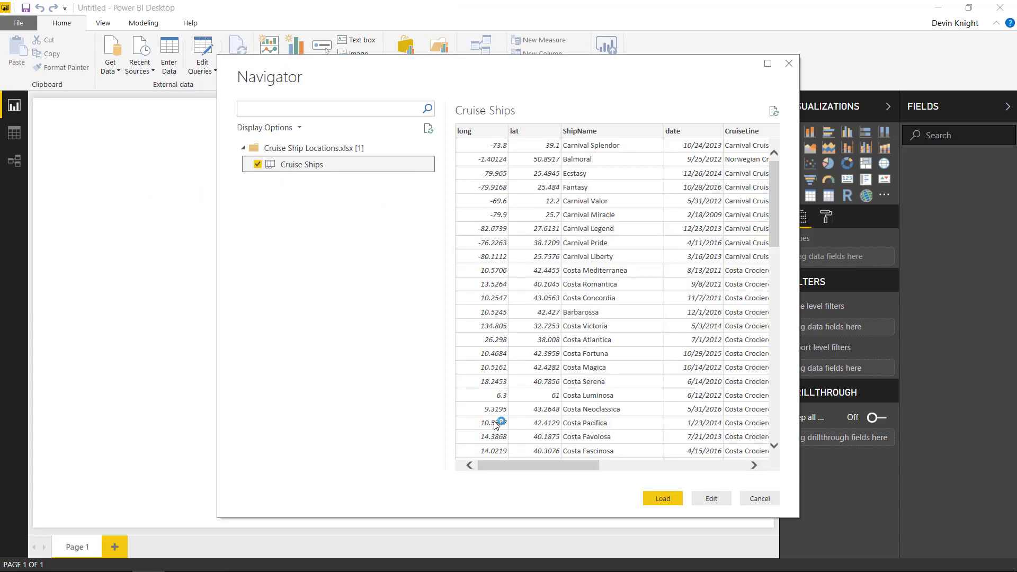
click(672, 502)
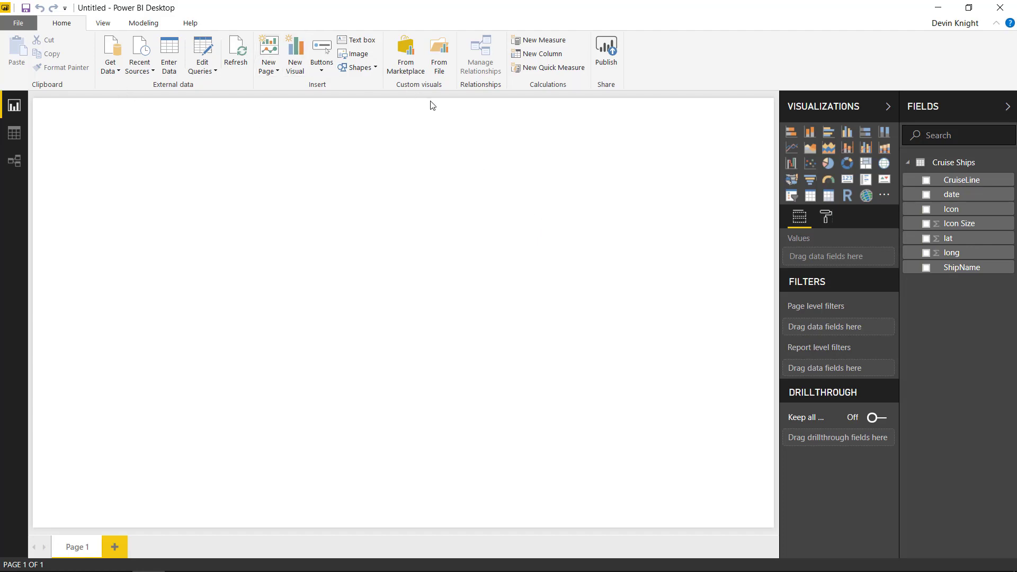
- Search the visuals marketplace for 'icon' and add Icon Map by Altius to the report
click(406, 70)
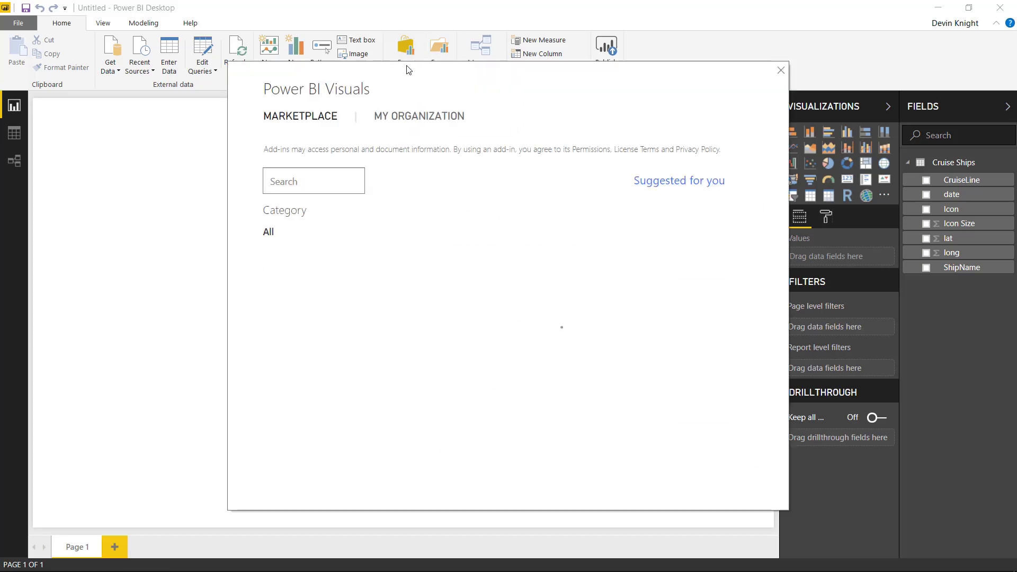
click(288, 180)
text(icon)
key(Return)
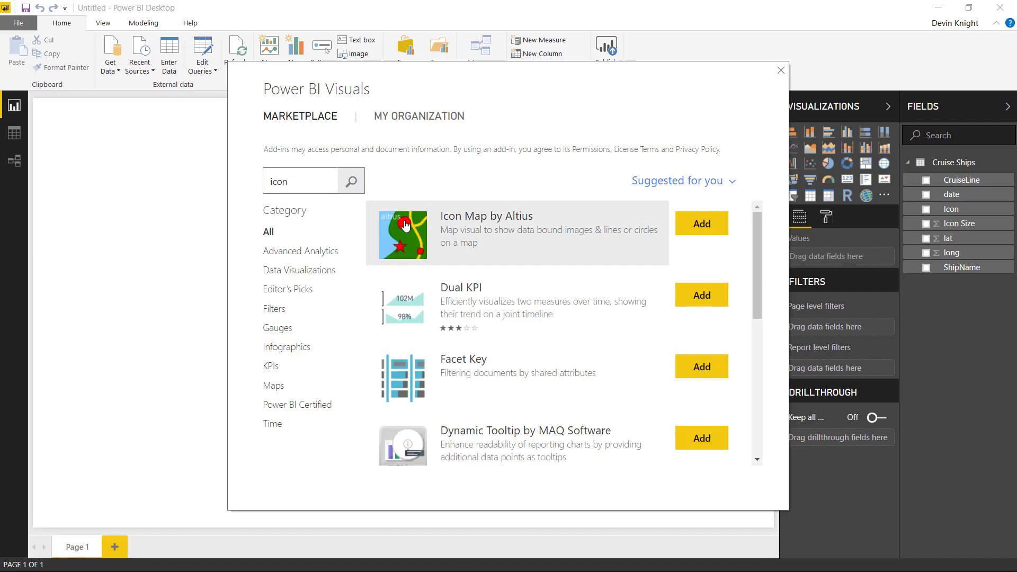
click(691, 225)
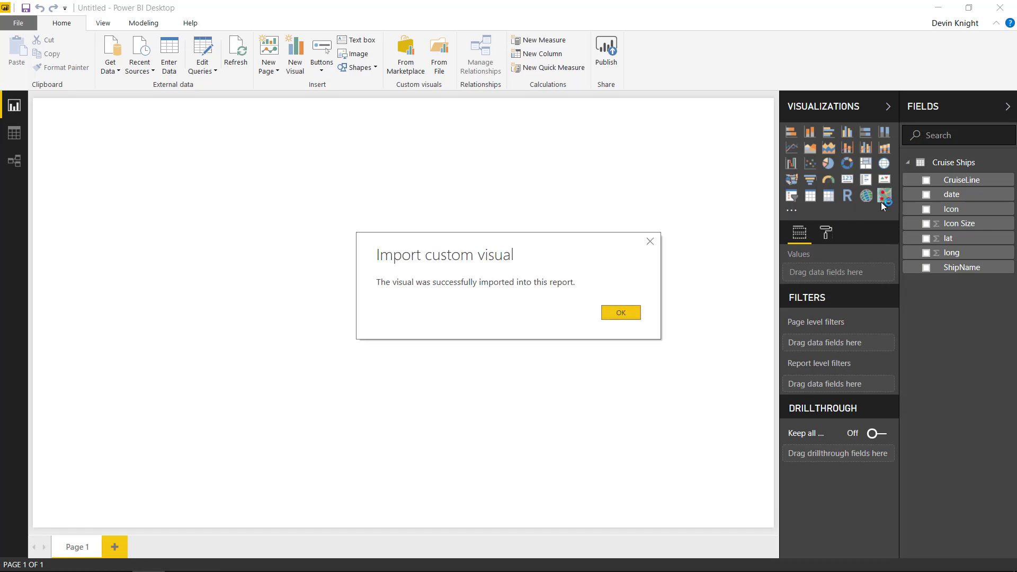
click(633, 312)
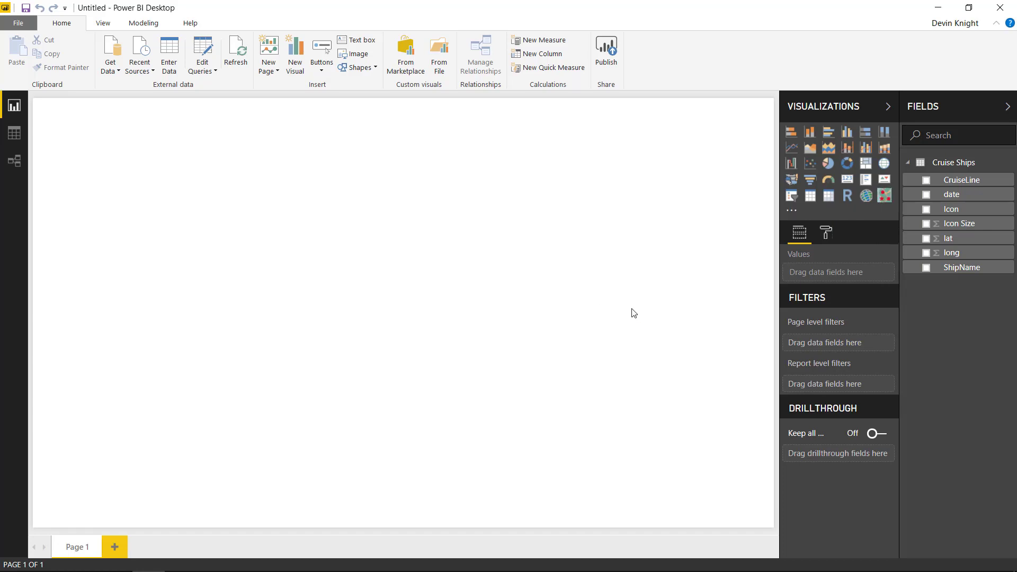
- Place a large Icon Map on the page with ShipName as Category and Icon as the icon field
click(885, 196)
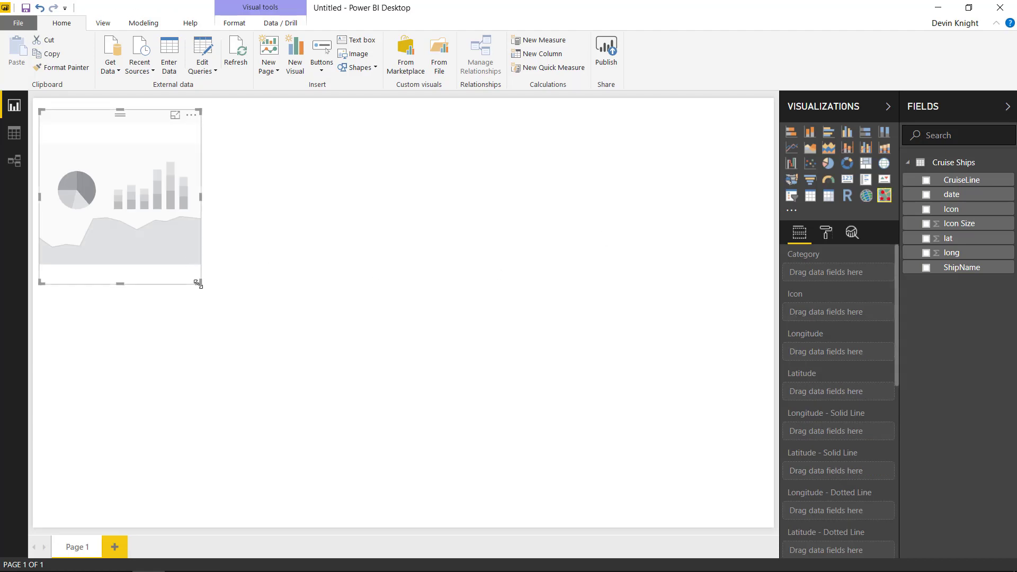
drag(200, 281, 583, 519)
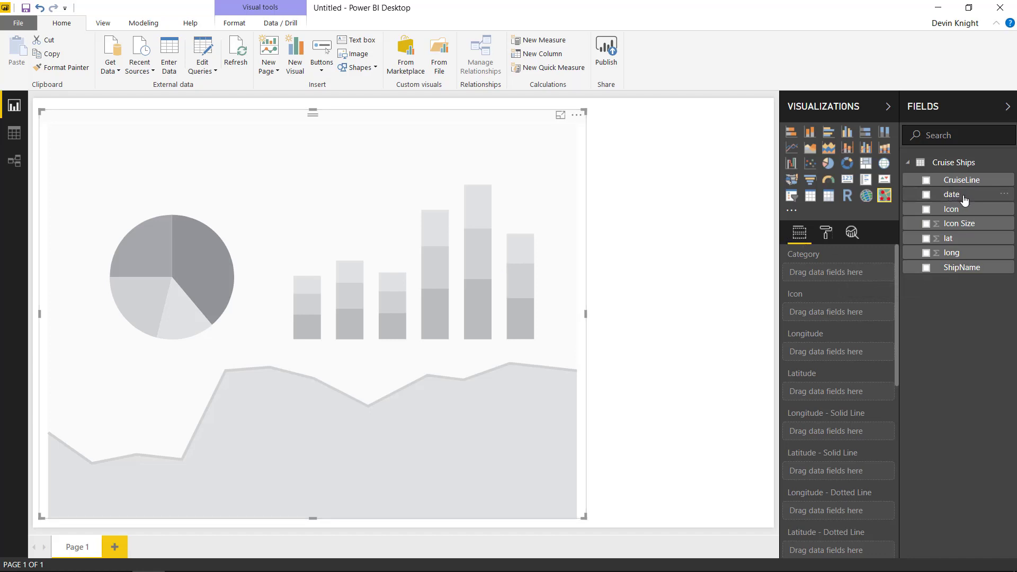
drag(951, 273, 870, 280)
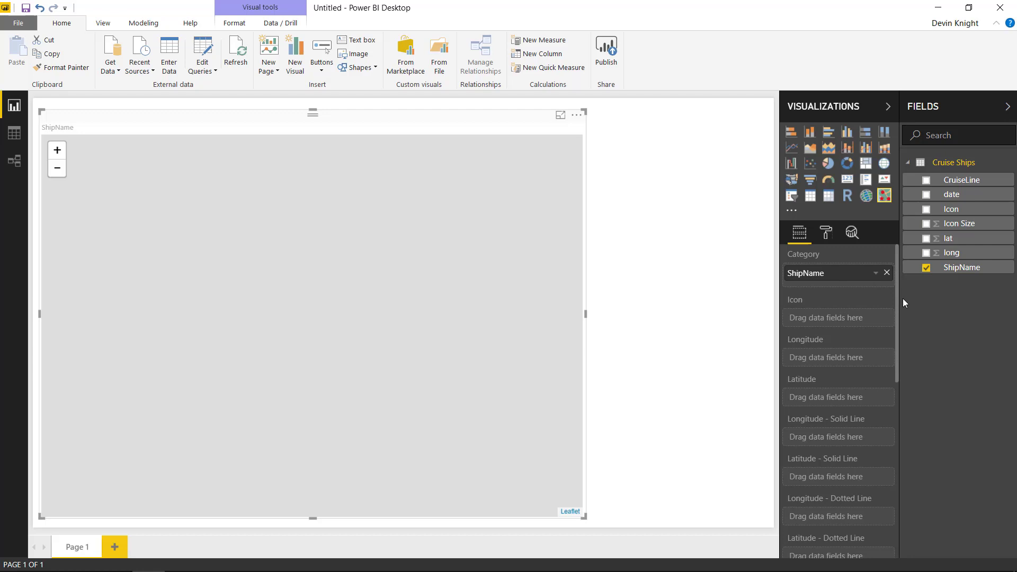
drag(953, 210, 862, 325)
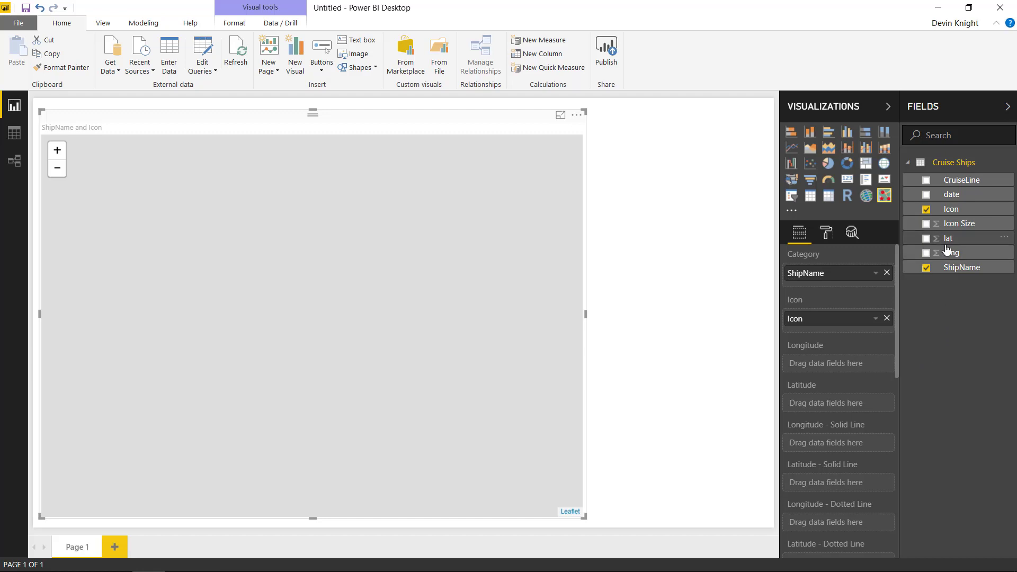
- Assign long to Longitude, lat to Latitude and Icon Size to Size
drag(948, 253, 848, 367)
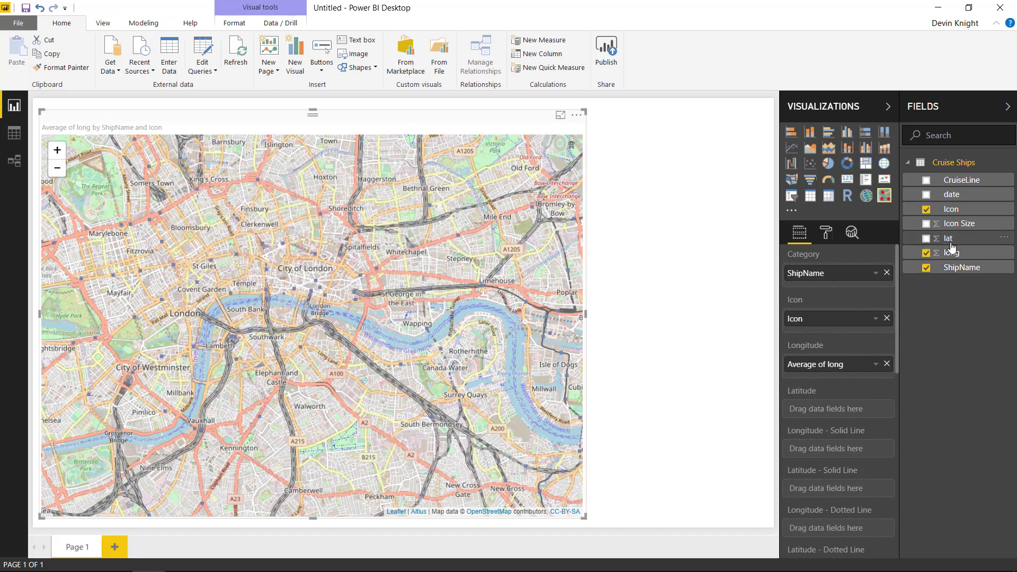
drag(950, 244, 856, 415)
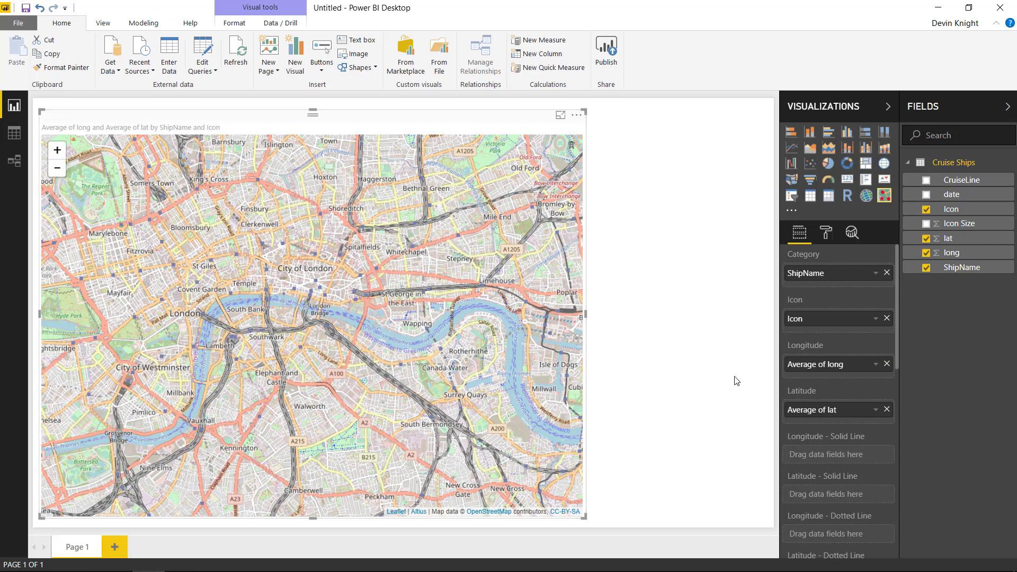
scroll(837, 419, down, 4)
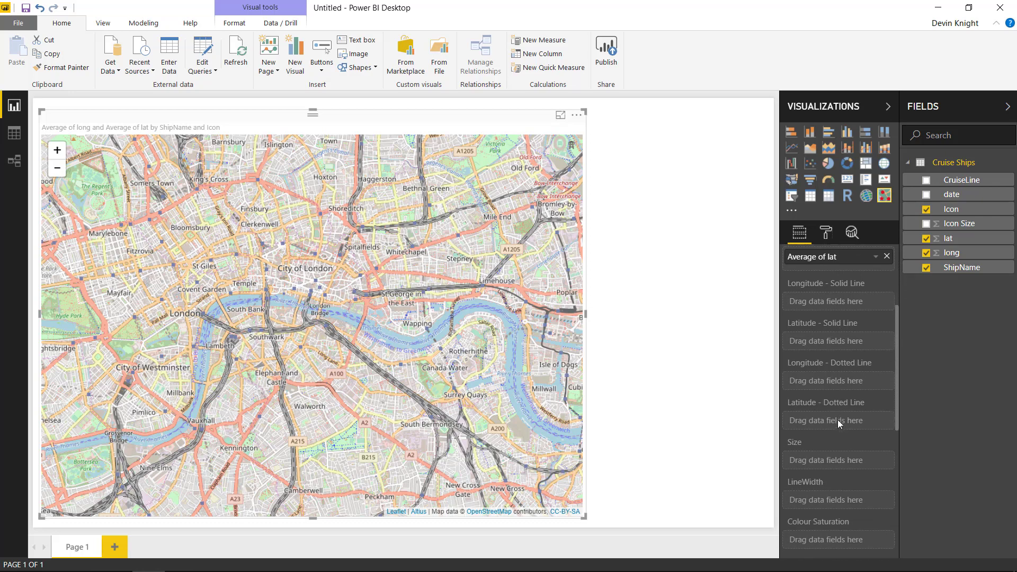
scroll(837, 420, down, 1)
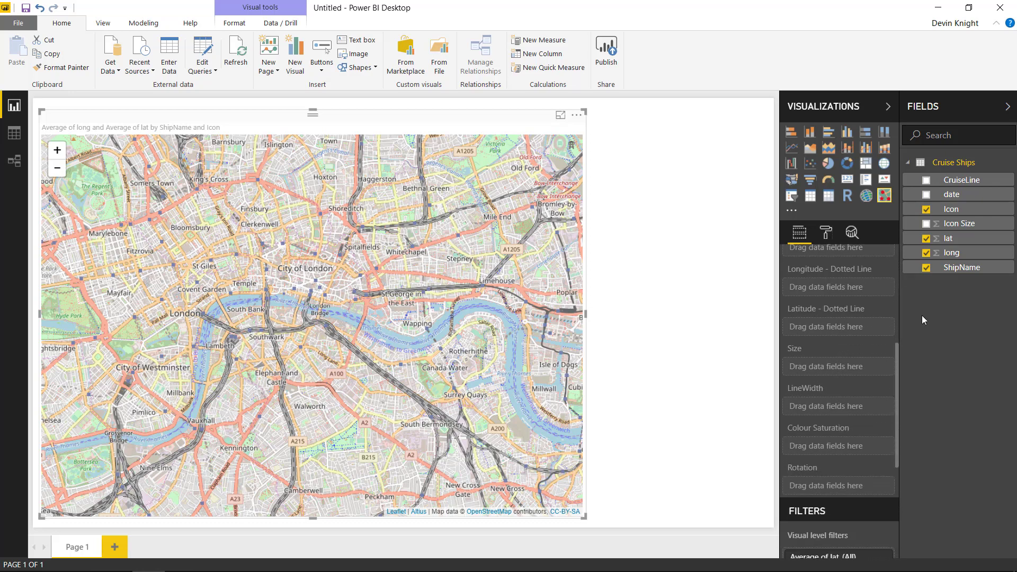
drag(960, 227, 853, 377)
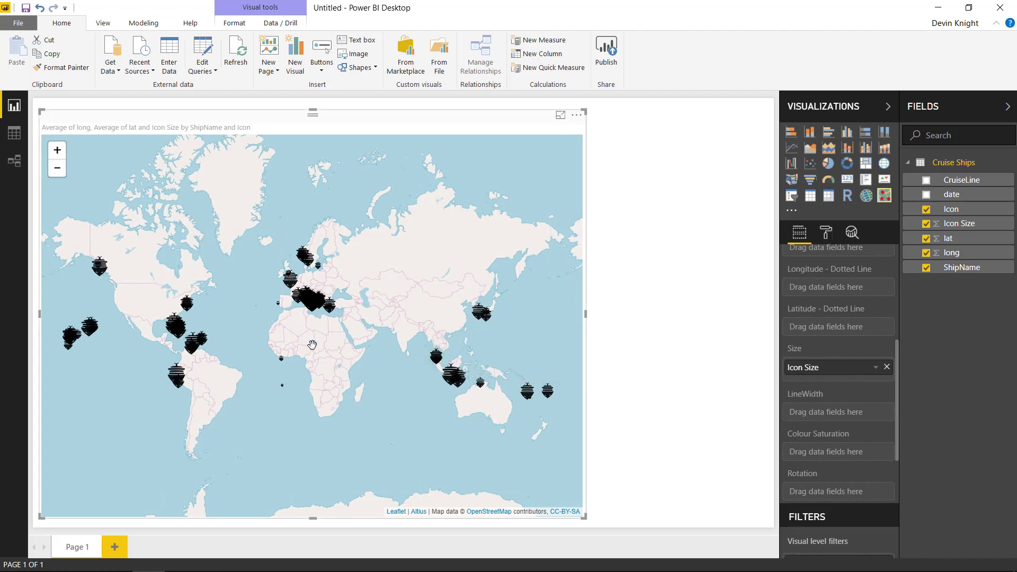
- Zoom and pan the map onto southern Florida, the Bahamas and northern Cuba near Miami
mouse_move(191, 295)
scroll(159, 301, up, 1)
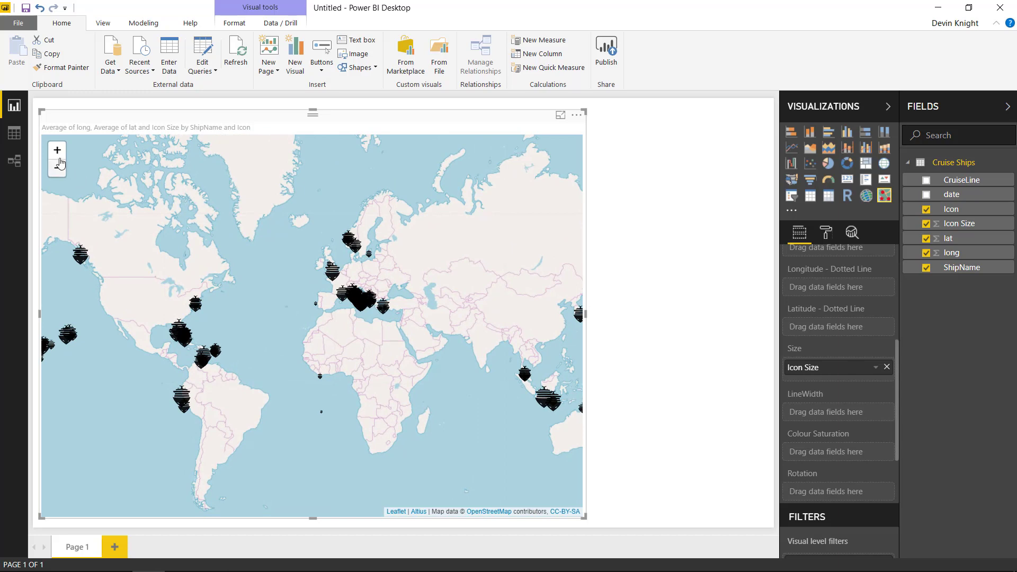
click(57, 151)
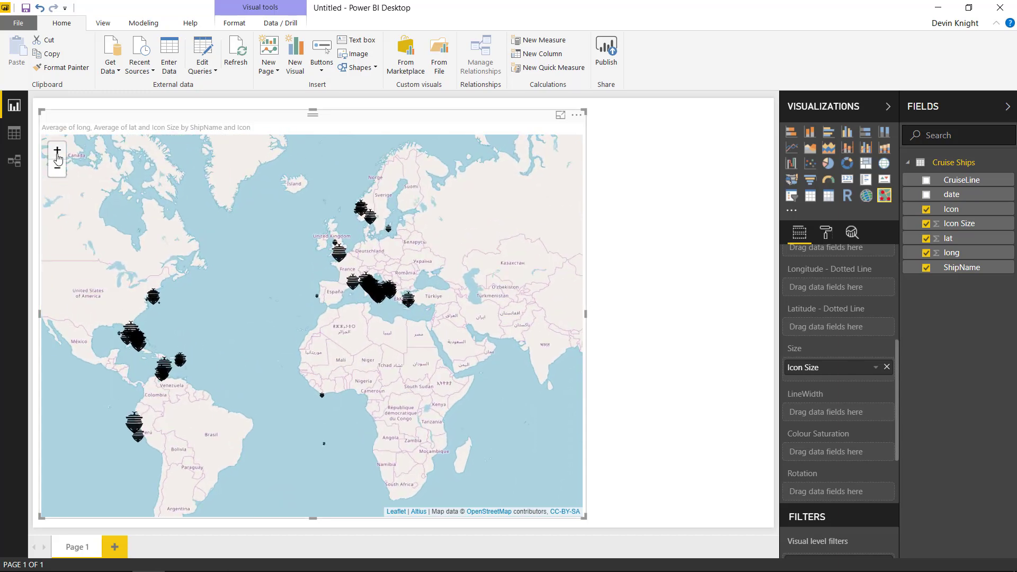
drag(109, 345, 120, 345)
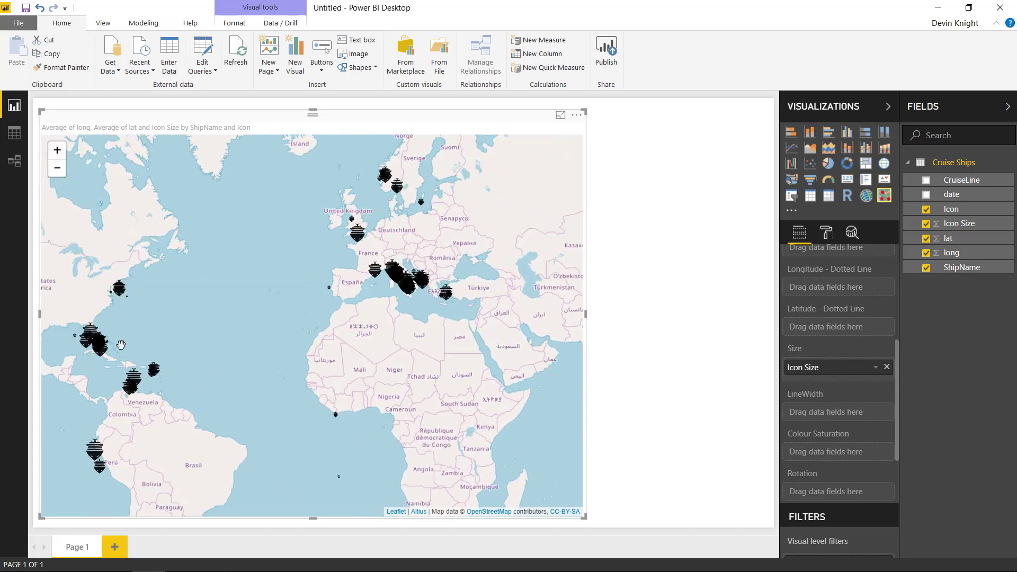
scroll(120, 345, up, 2)
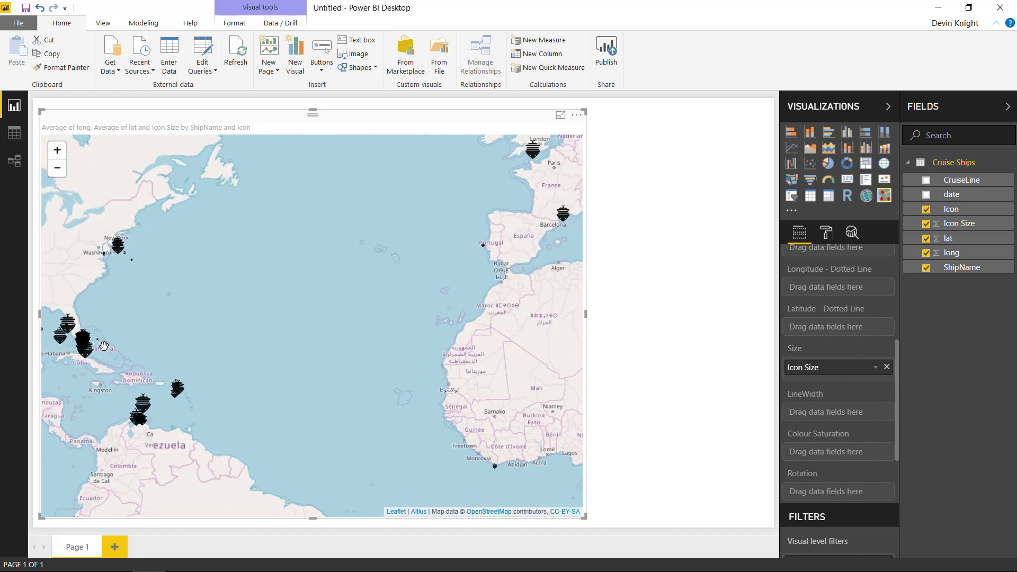
scroll(73, 363, up, 2)
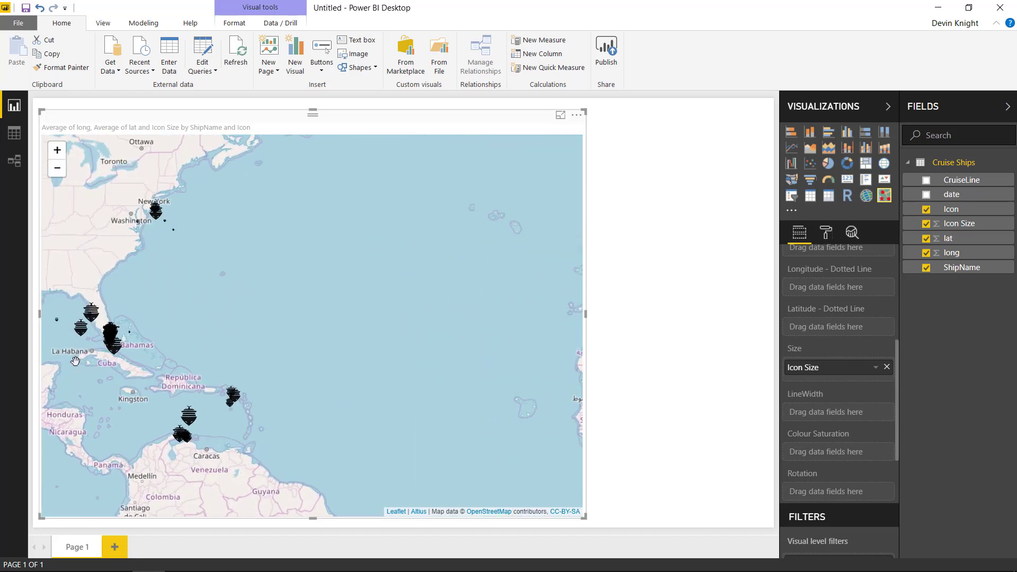
scroll(75, 361, up, 3)
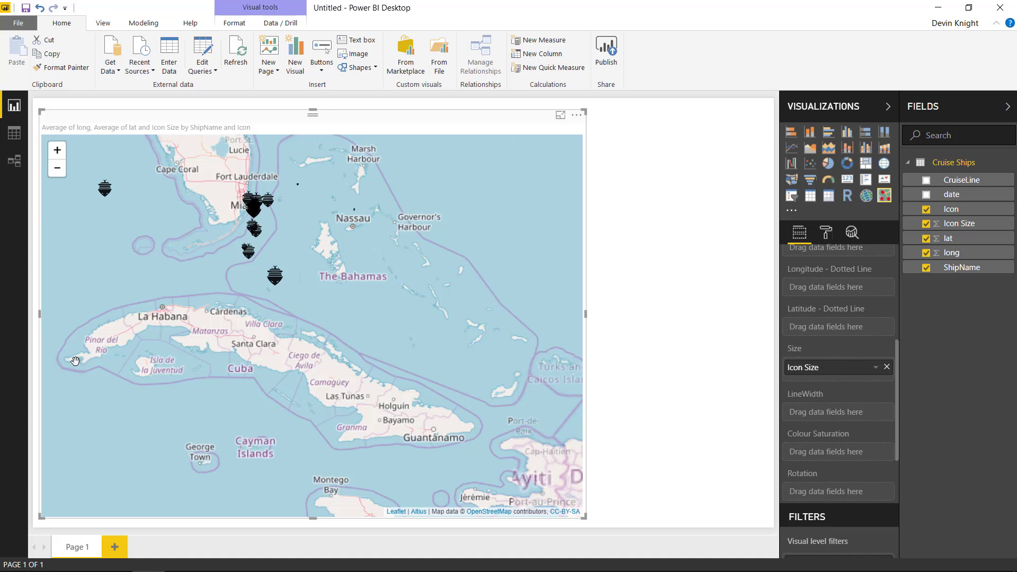
scroll(224, 276, up, 1)
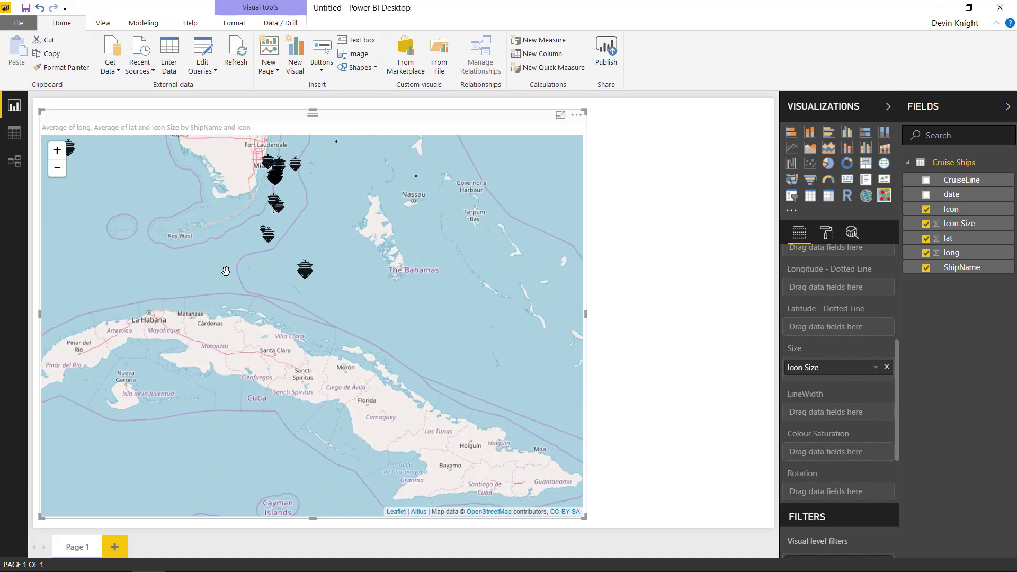
drag(223, 277, 225, 326)
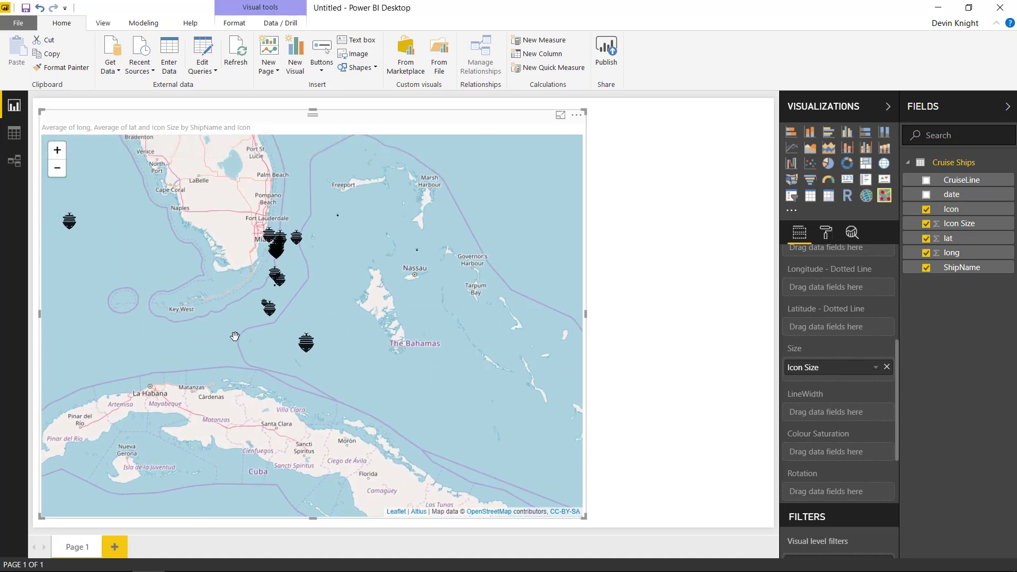
mouse_move(263, 245)
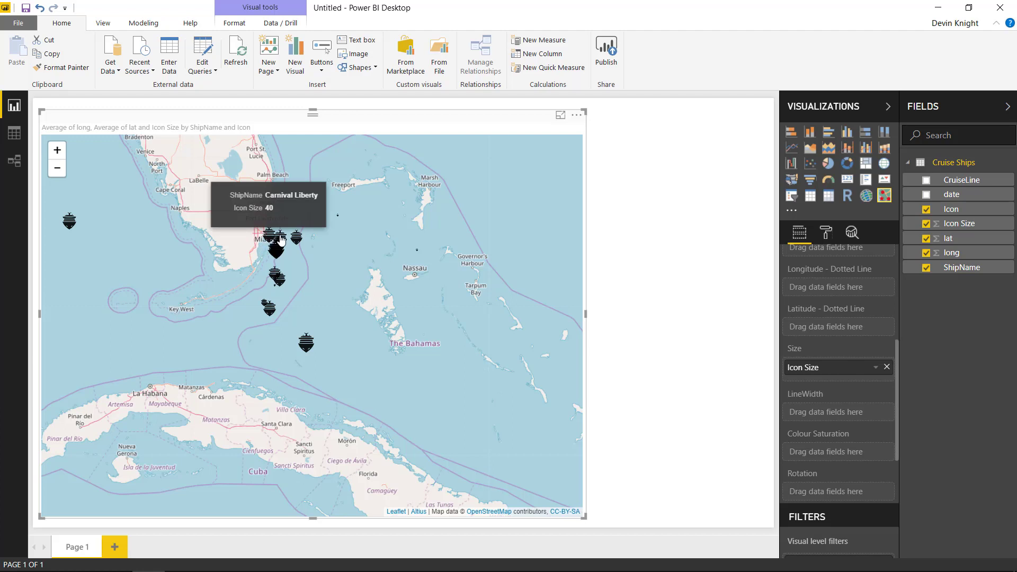
- Shift the map slightly west to show more Gulf coast and review the field well assignments
mouse_move(298, 241)
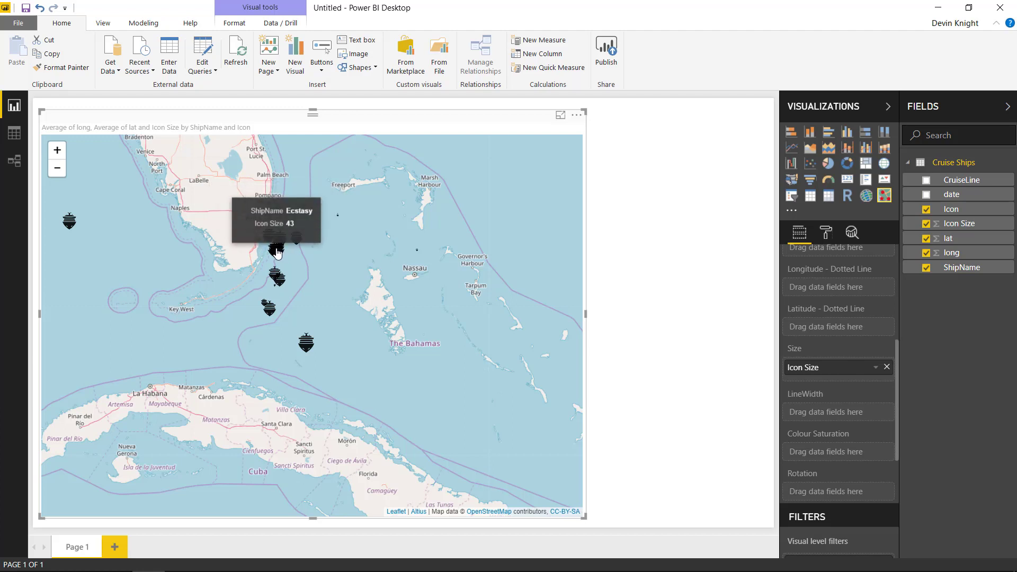
mouse_move(273, 280)
mouse_move(269, 310)
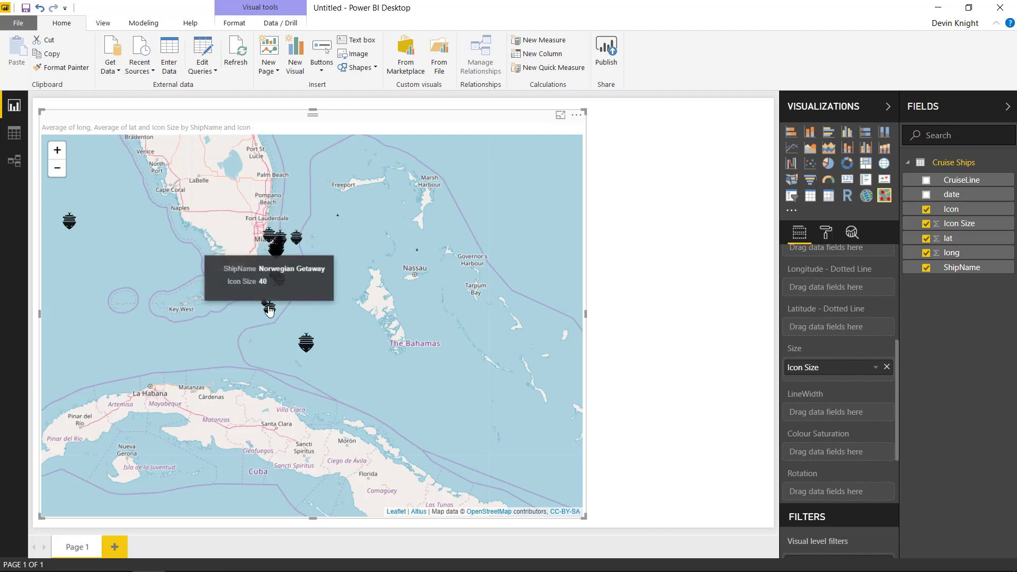
mouse_move(305, 345)
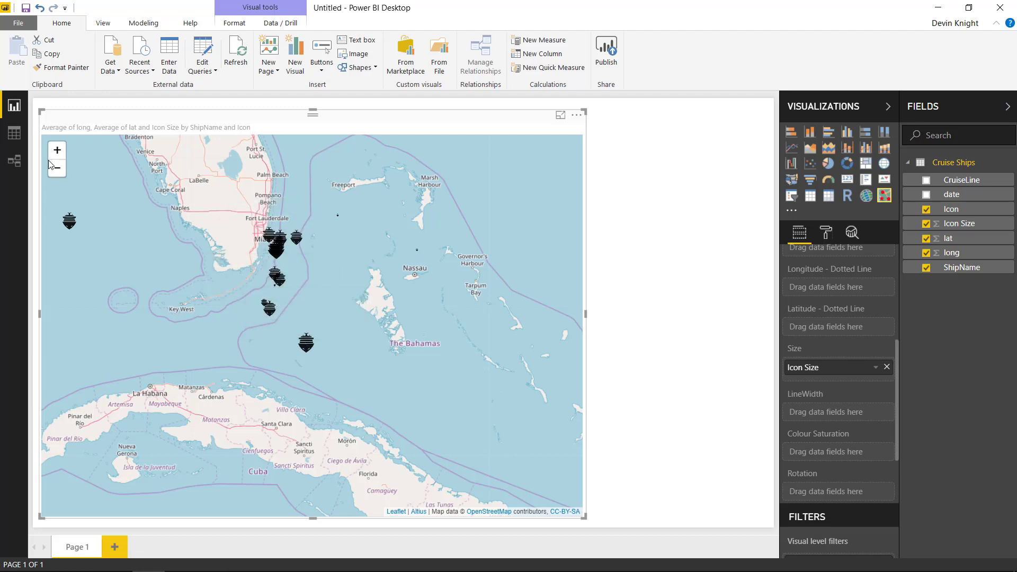
drag(61, 226, 100, 226)
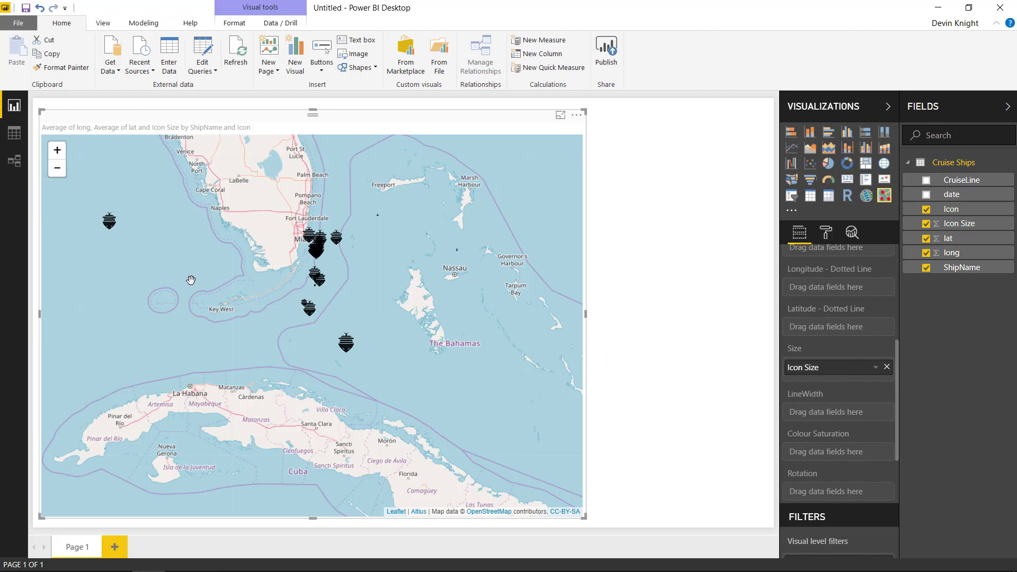
scroll(805, 357, up, 5)
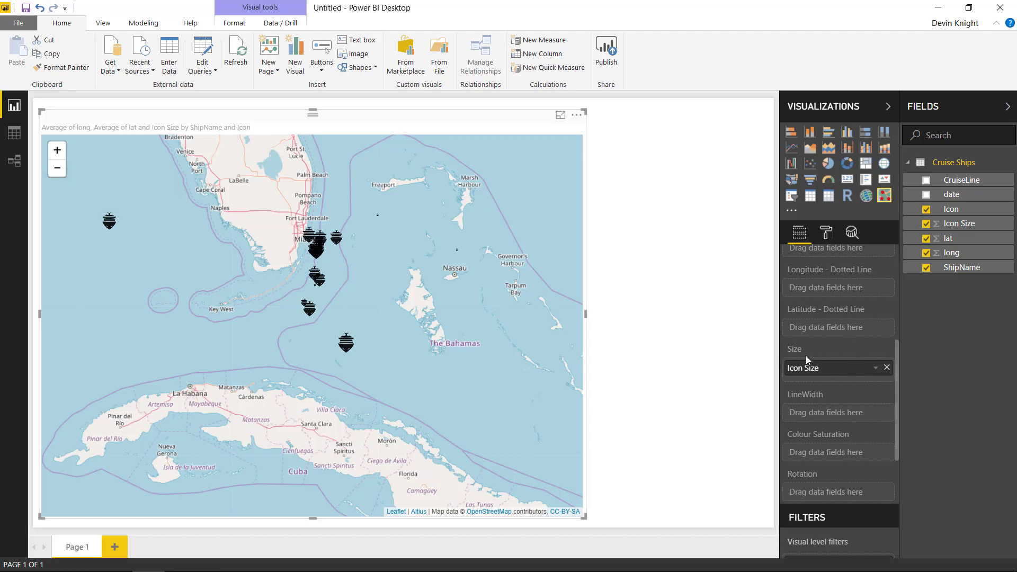
scroll(807, 360, up, 1)
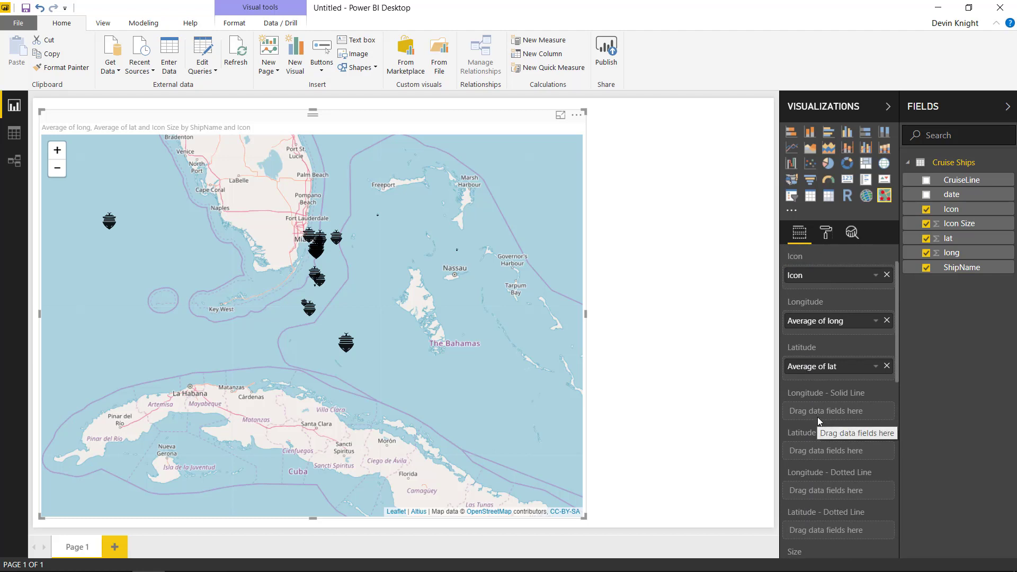
scroll(817, 418, down, 3)
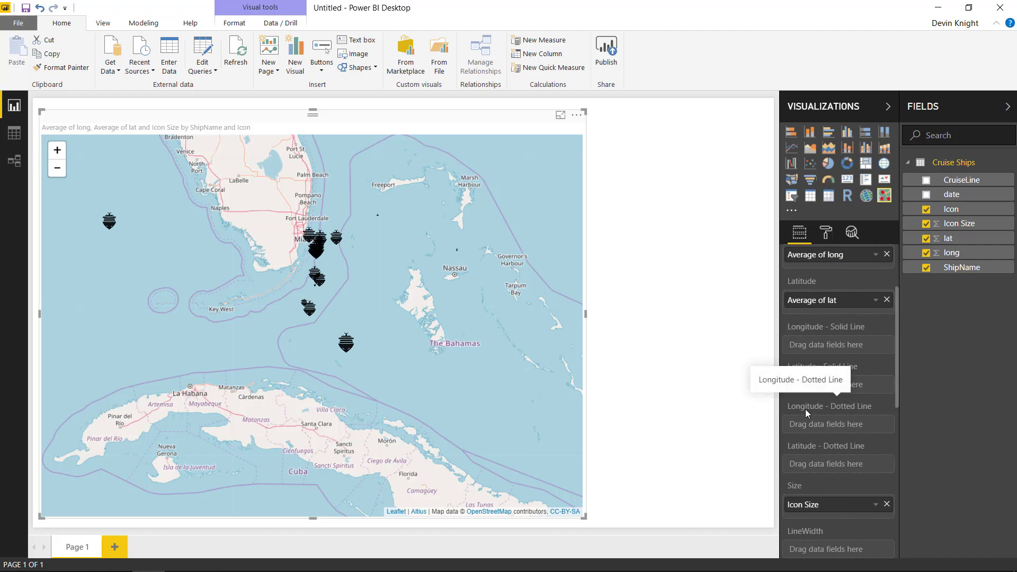
scroll(805, 409, down, 2)
scroll(805, 409, down, 4)
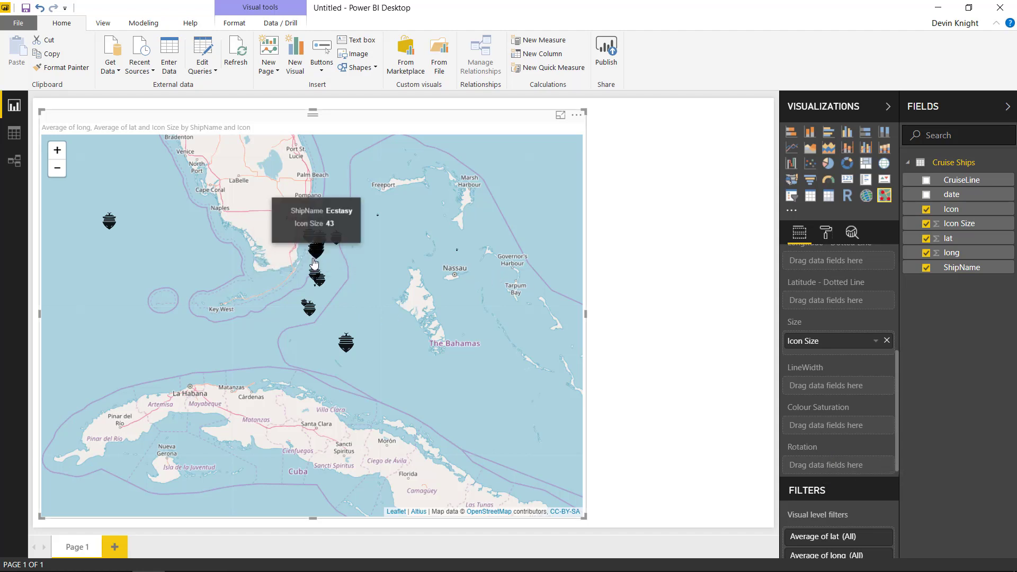
mouse_move(317, 249)
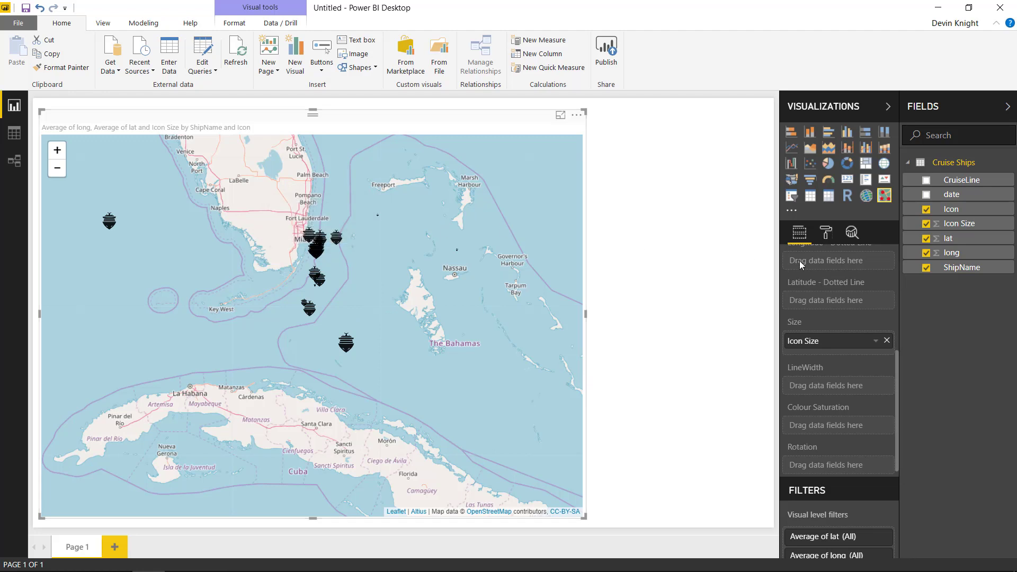
- In Format > Background Layers, preview the Open Street Map - Humanitarian and OpenTopoMap styles
click(826, 236)
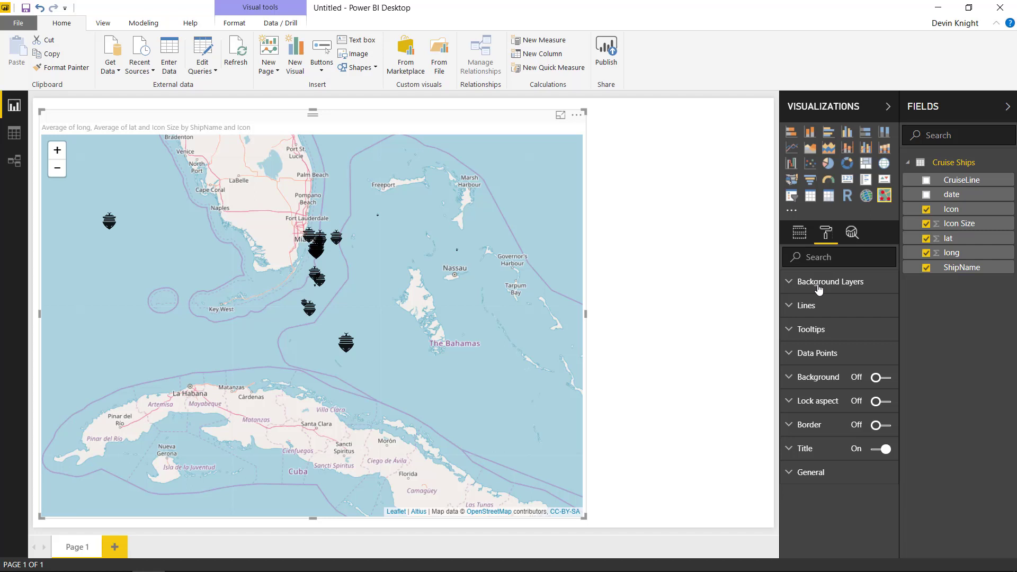
click(818, 286)
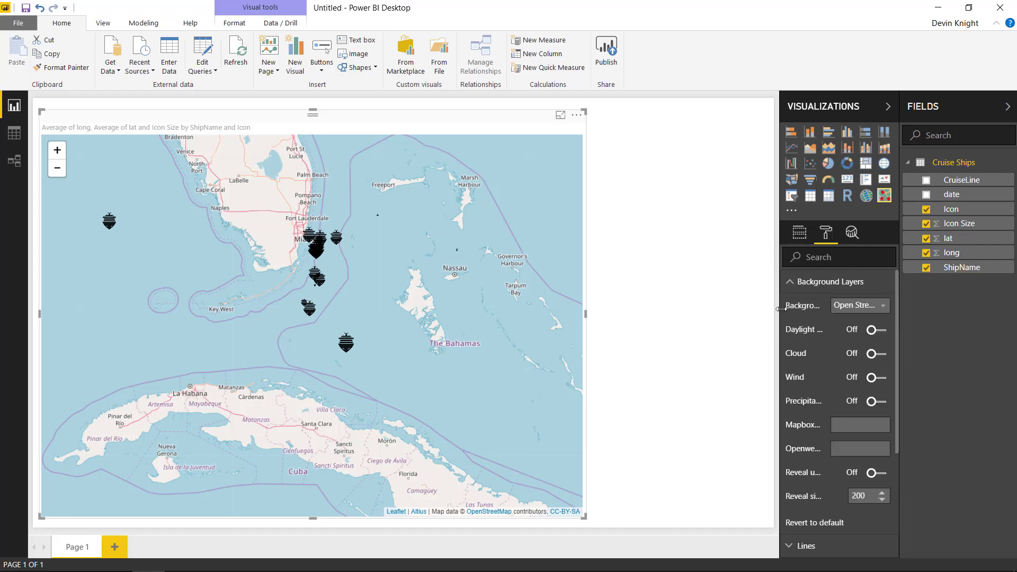
drag(780, 310, 757, 310)
click(855, 306)
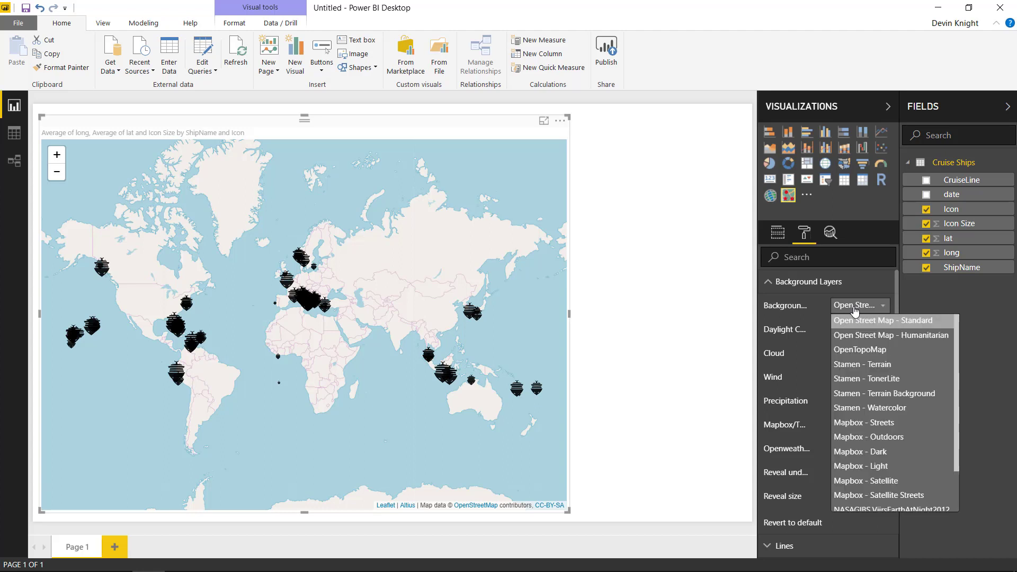
click(853, 335)
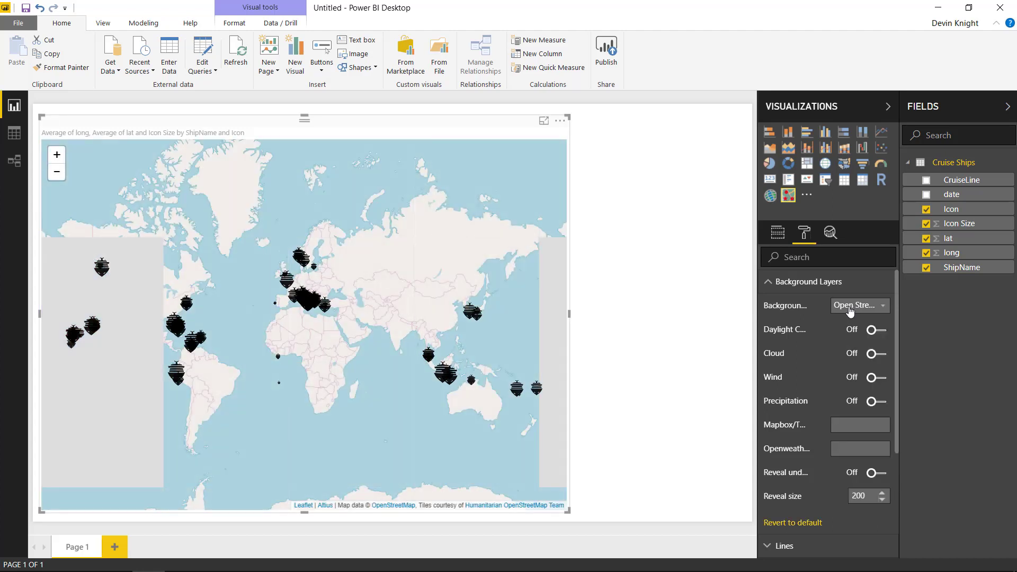
click(850, 308)
click(849, 350)
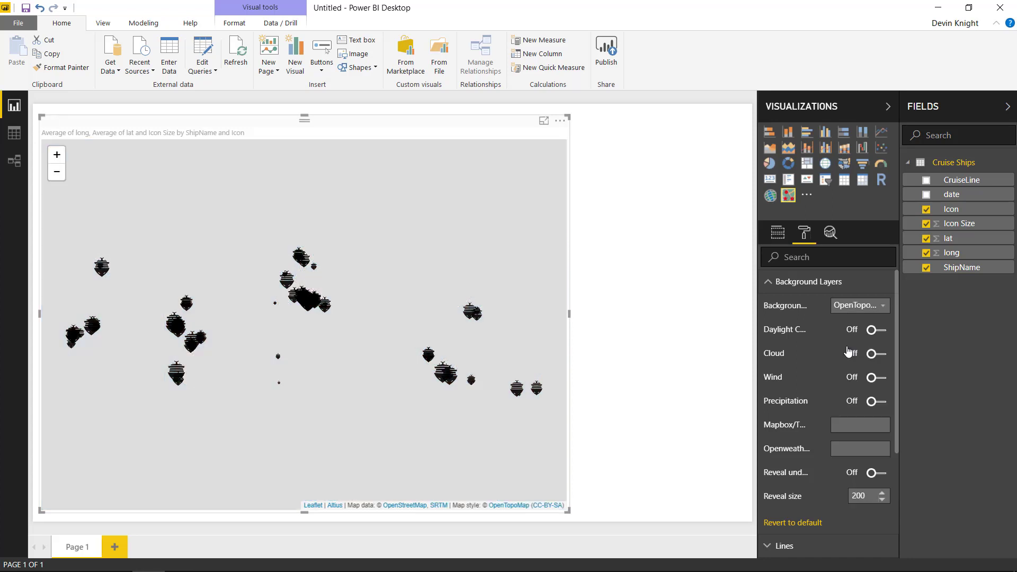
- Try Stamen - Terrain and a Mapbox style, then settle on Open Street Map - Standard
click(843, 307)
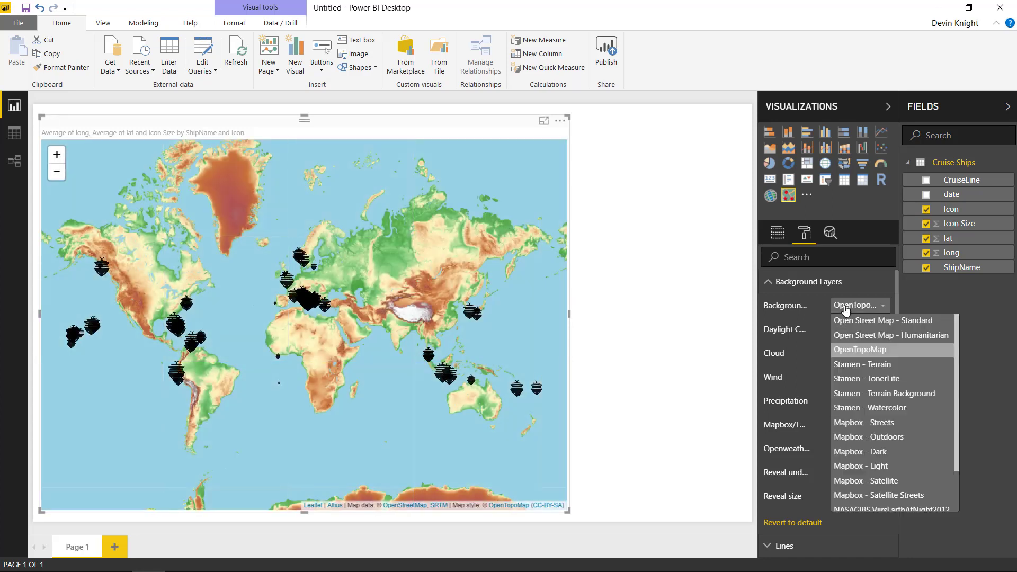
click(848, 364)
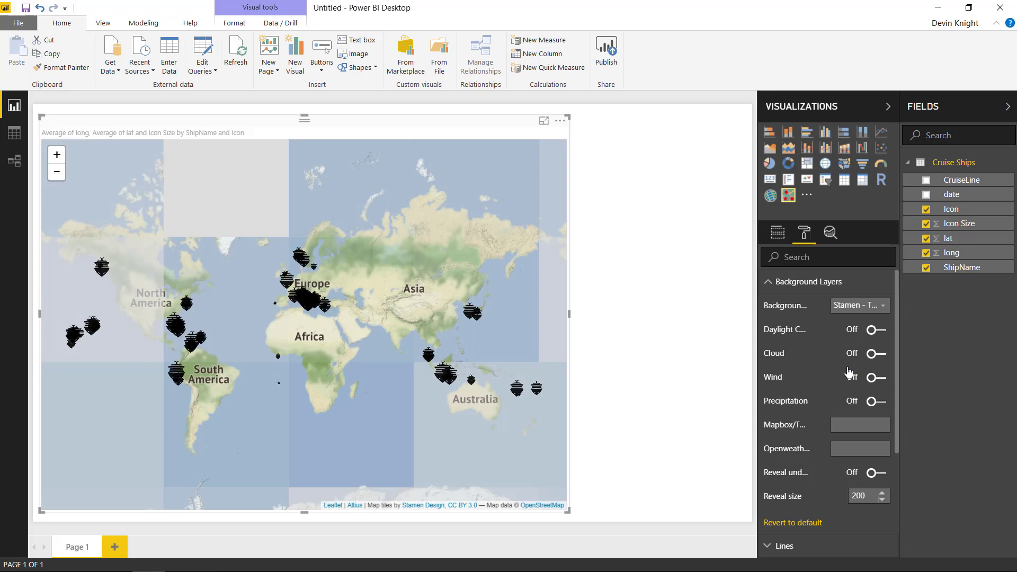
click(846, 311)
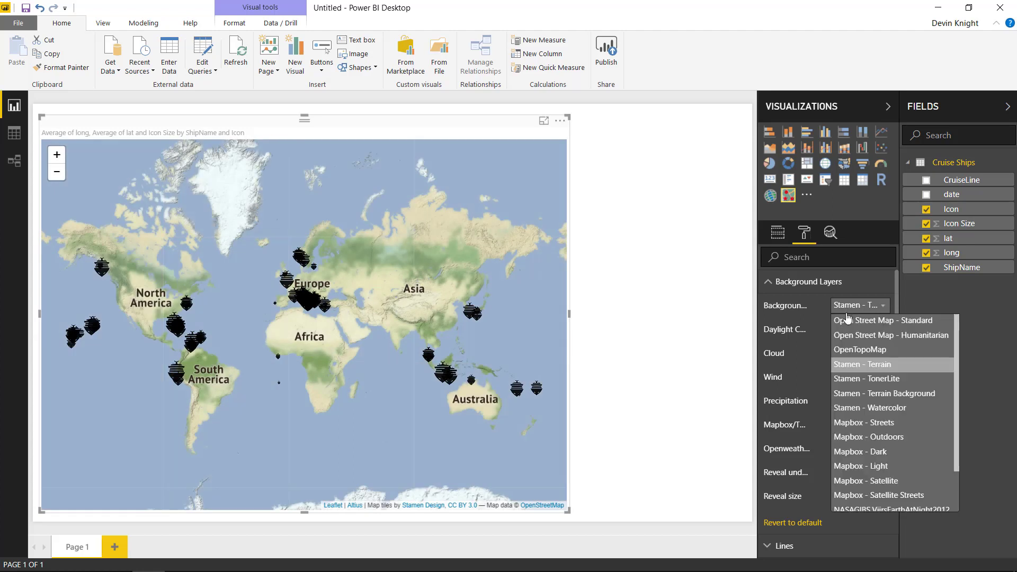
click(856, 439)
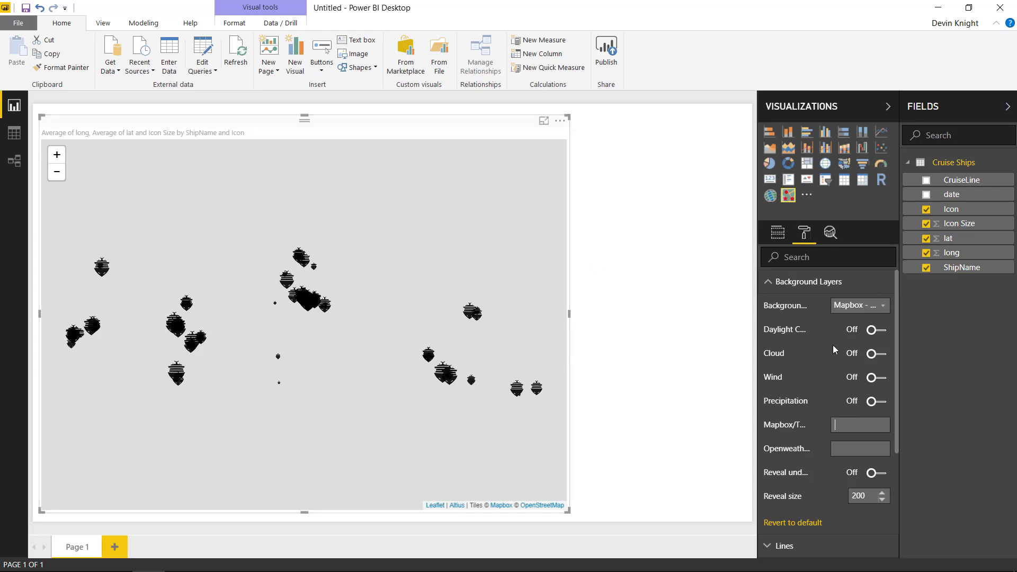
click(875, 311)
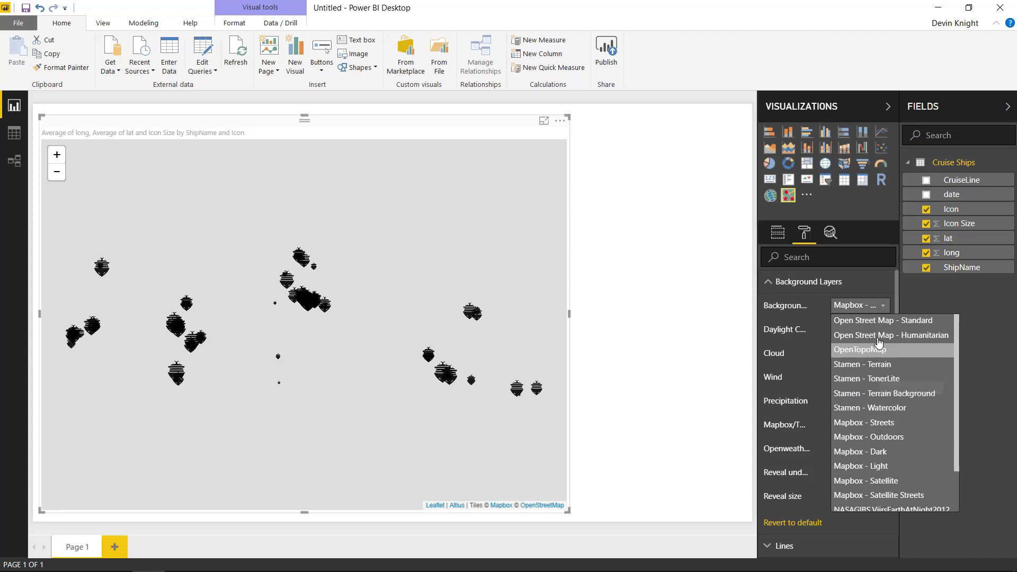
click(872, 365)
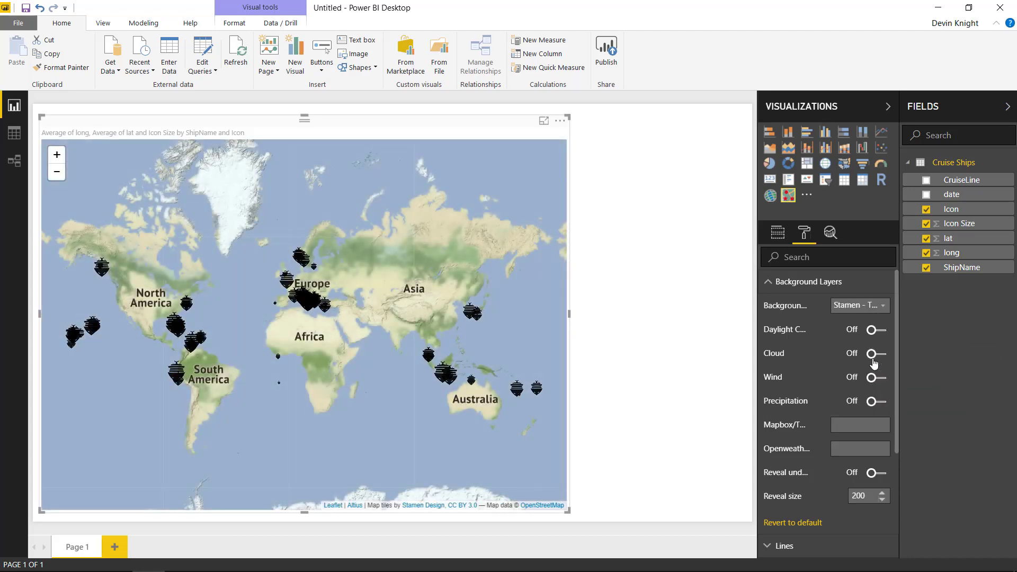
click(859, 307)
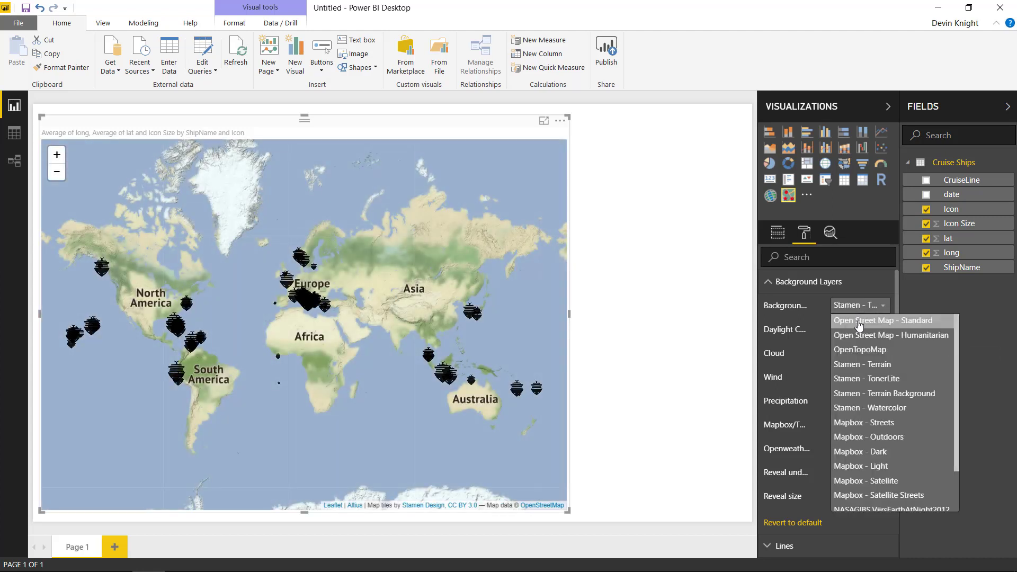
click(859, 322)
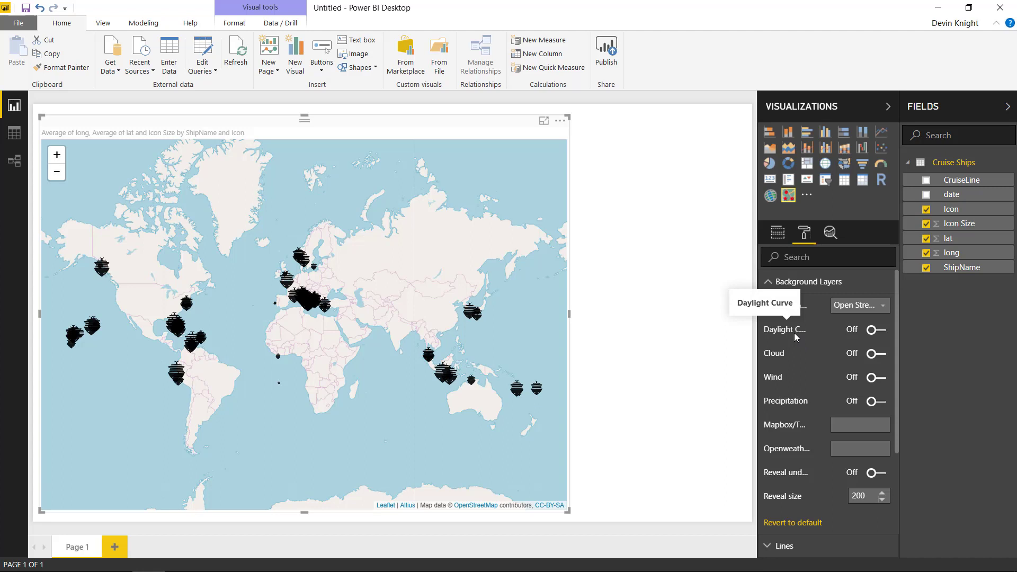
- Turn on the daylight curve and test the cloud, wind, precipitation and reveal overlays, leaving them off
click(875, 330)
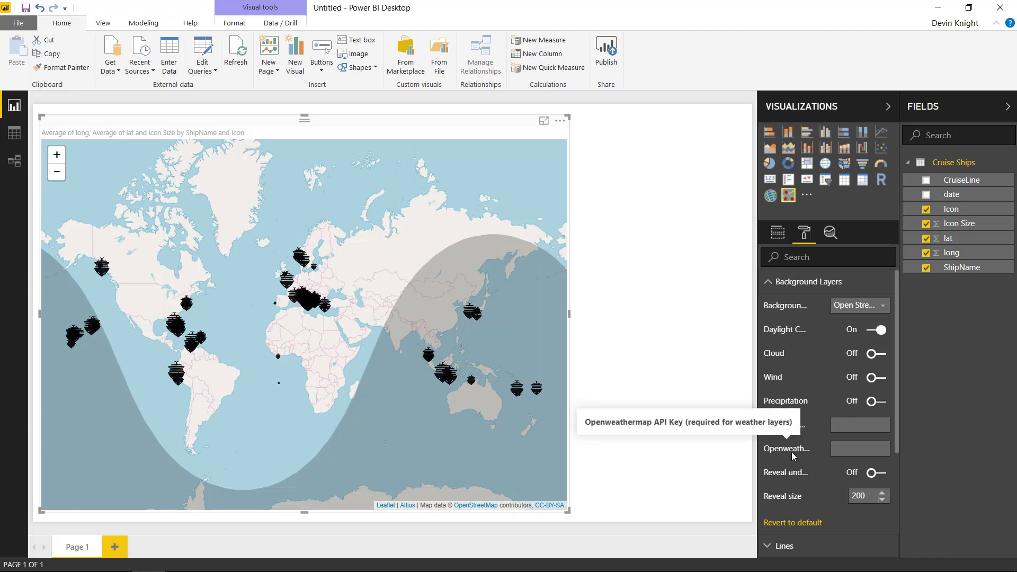
click(874, 354)
click(874, 355)
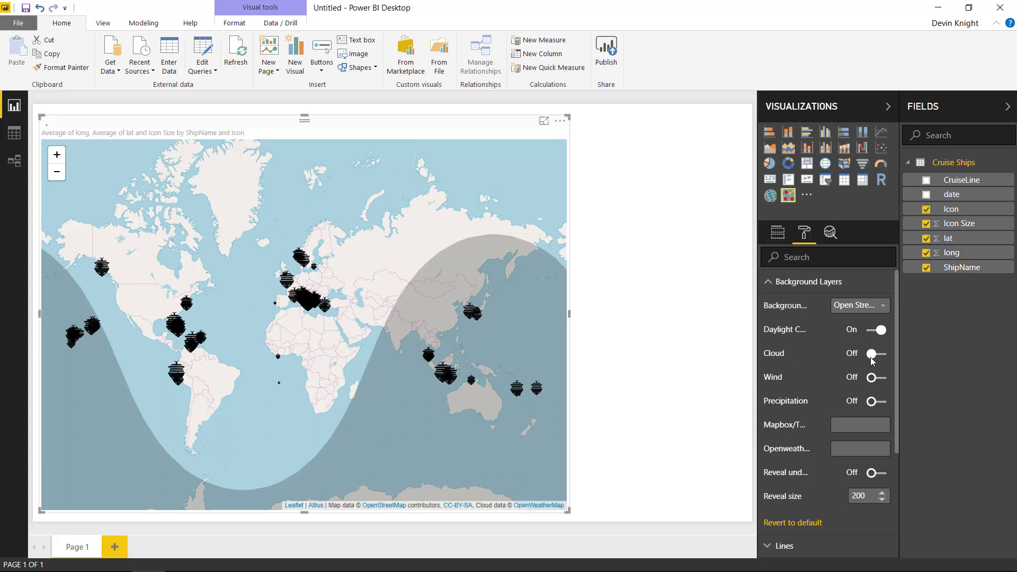
click(873, 379)
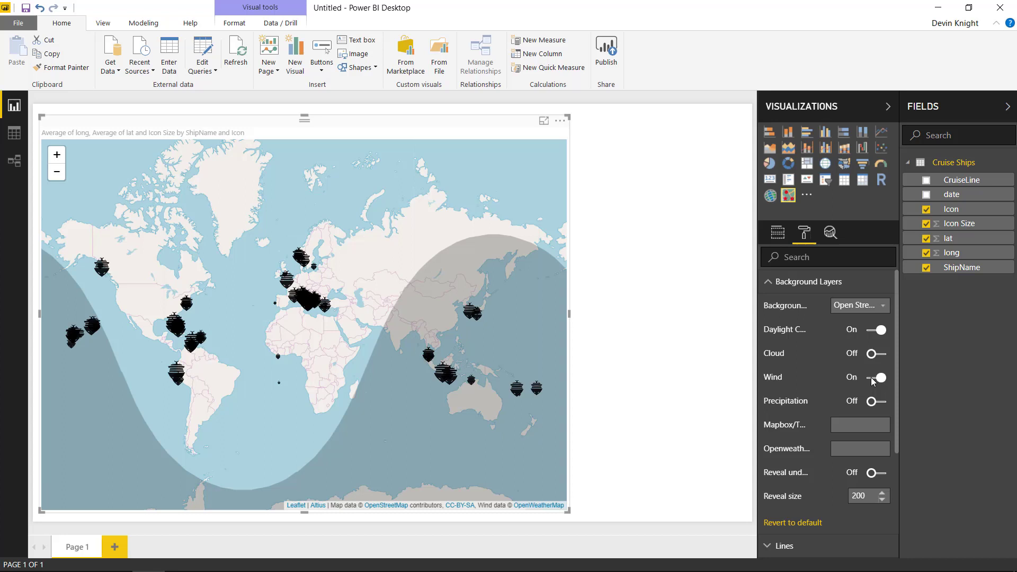
click(873, 379)
click(872, 403)
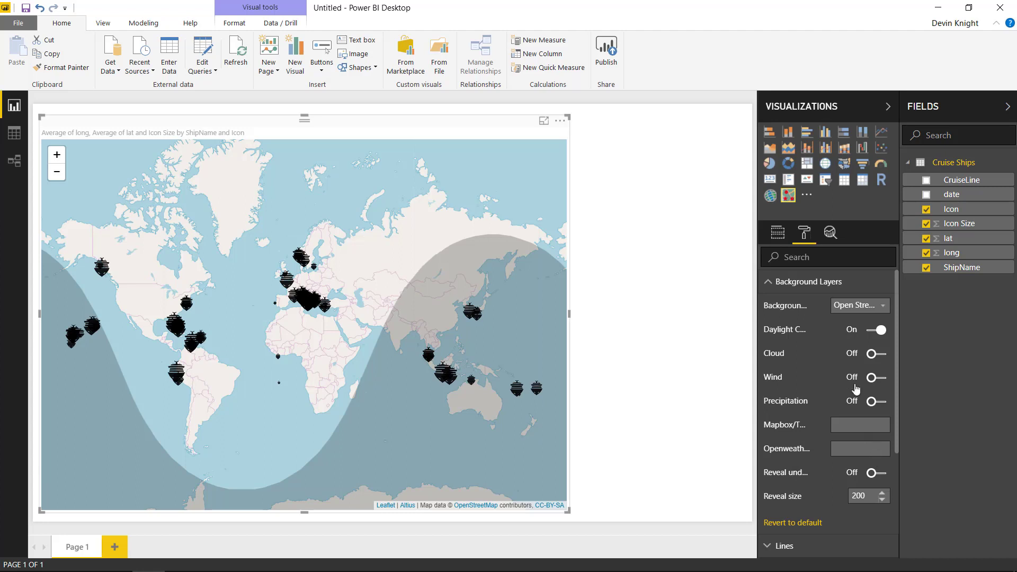
click(872, 478)
click(873, 480)
click(778, 284)
- Turn Show Size off in the Tooltips settings so only ShipName appears on hover
click(769, 306)
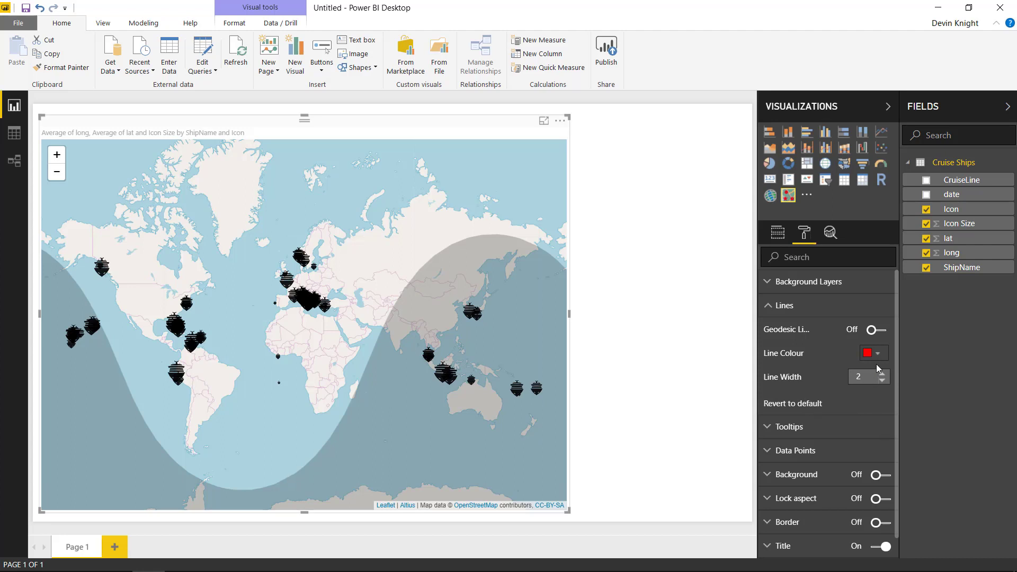
click(773, 306)
click(775, 331)
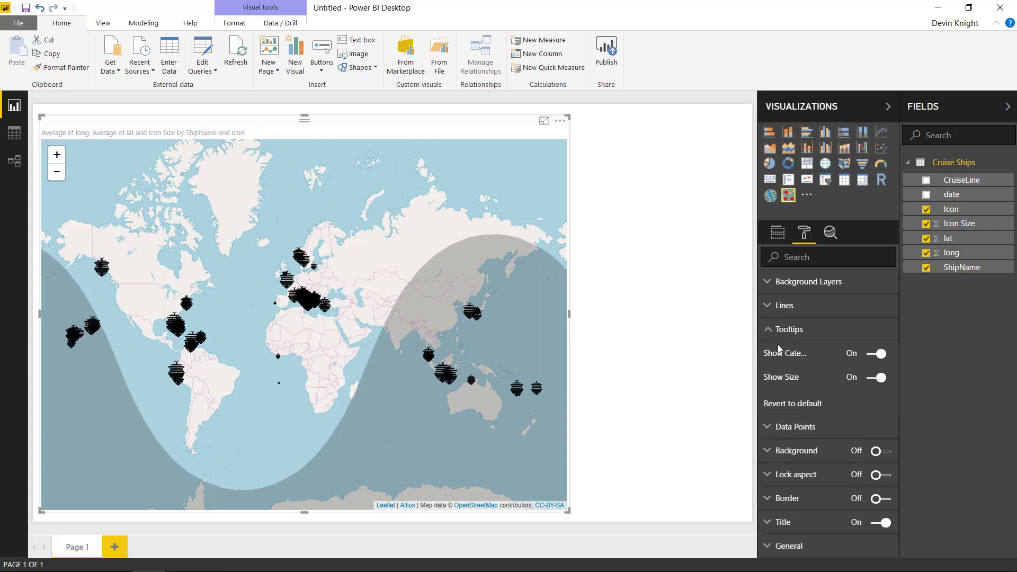
mouse_move(475, 313)
click(876, 378)
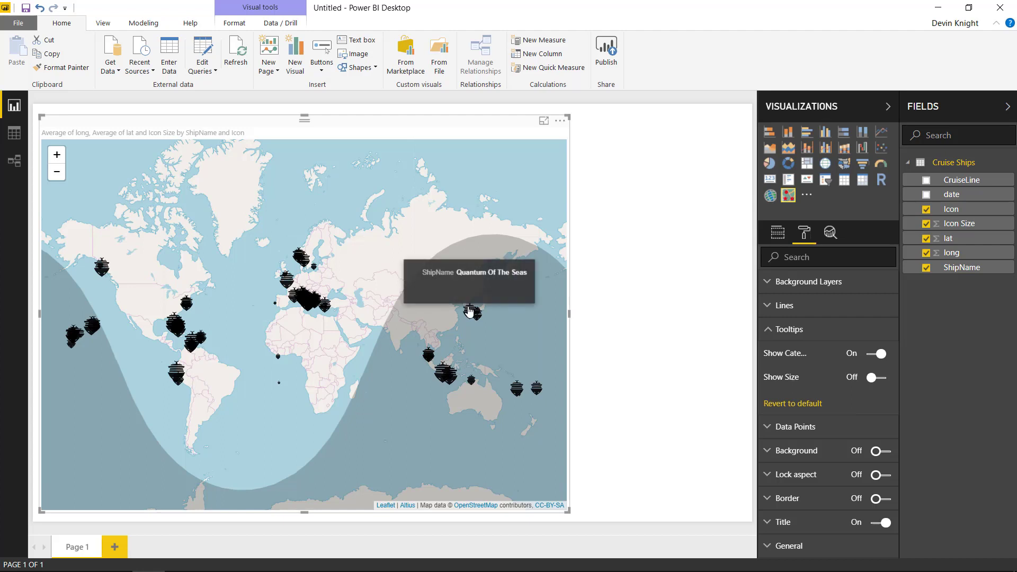
- Turn Auto zoom off in the Data Points settings
click(768, 329)
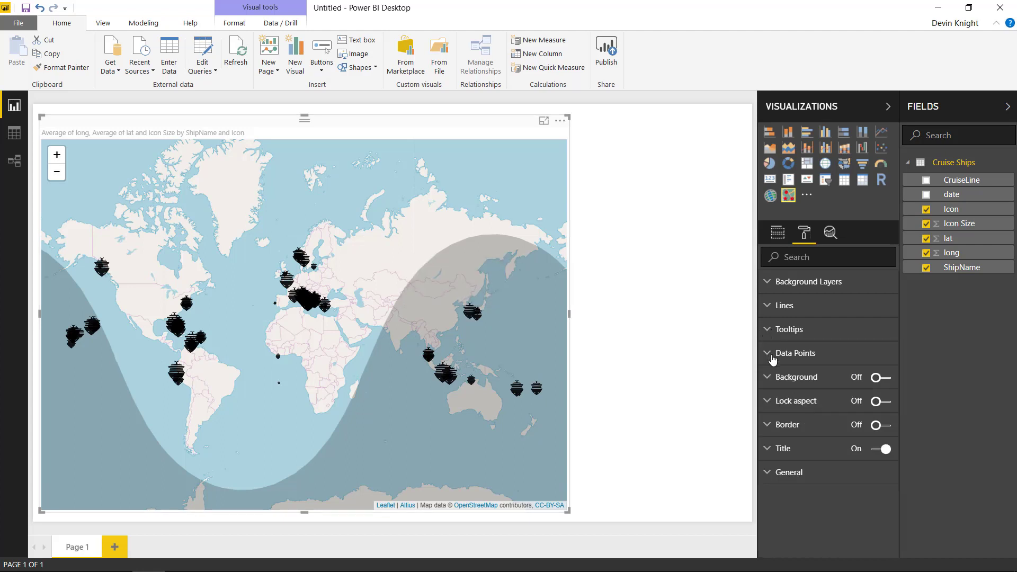
click(767, 353)
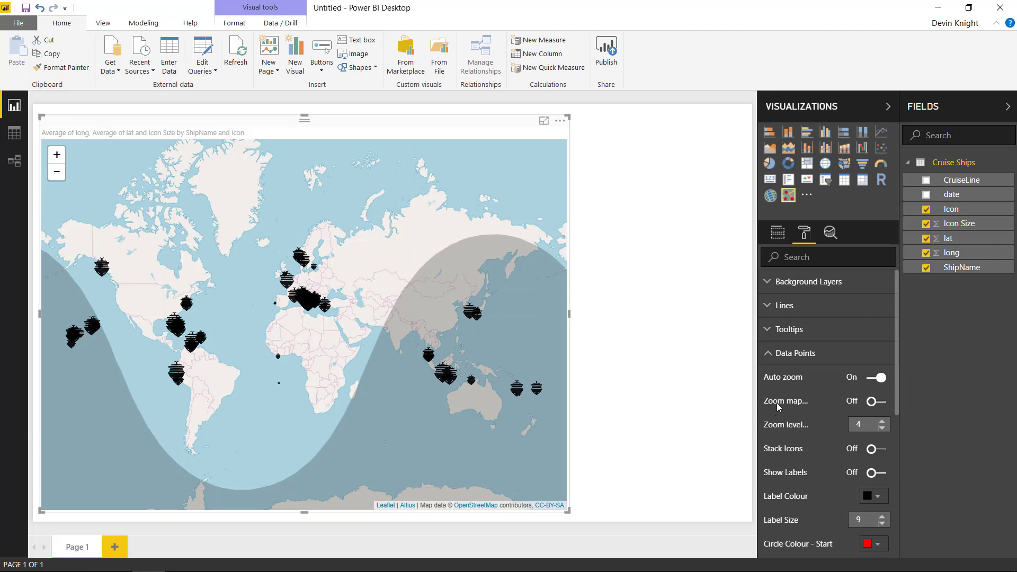
click(878, 380)
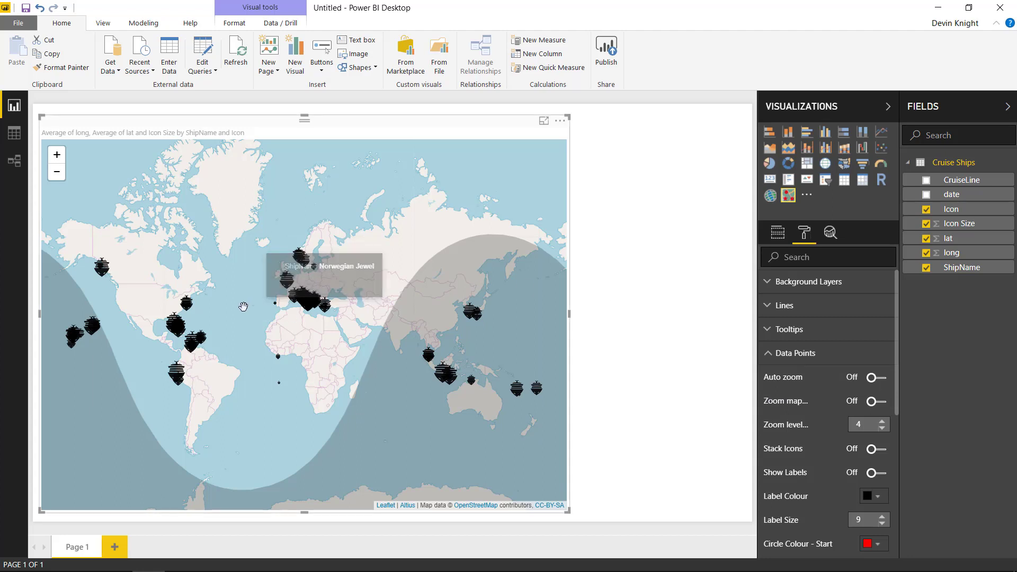
- Zoom in and pan the map onto Florida, the Bahamas and the Caribbean islands
scroll(243, 306, up, 1)
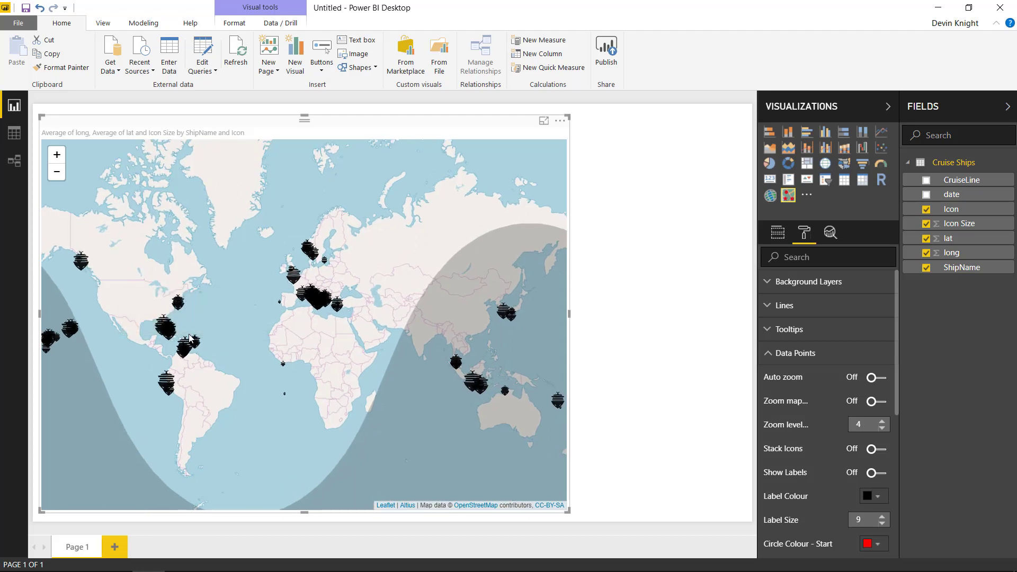
scroll(187, 322, up, 1)
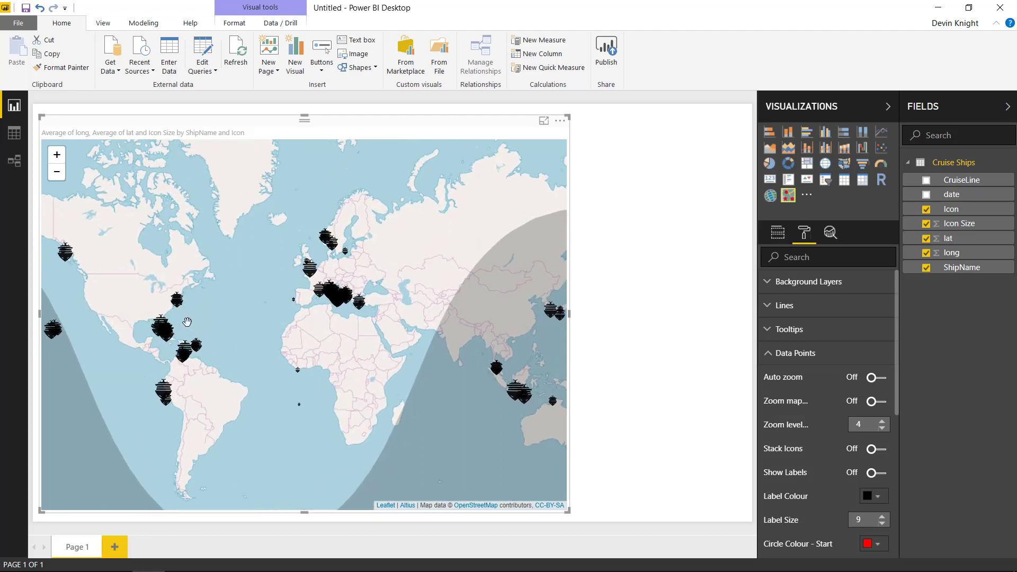
scroll(187, 322, up, 1)
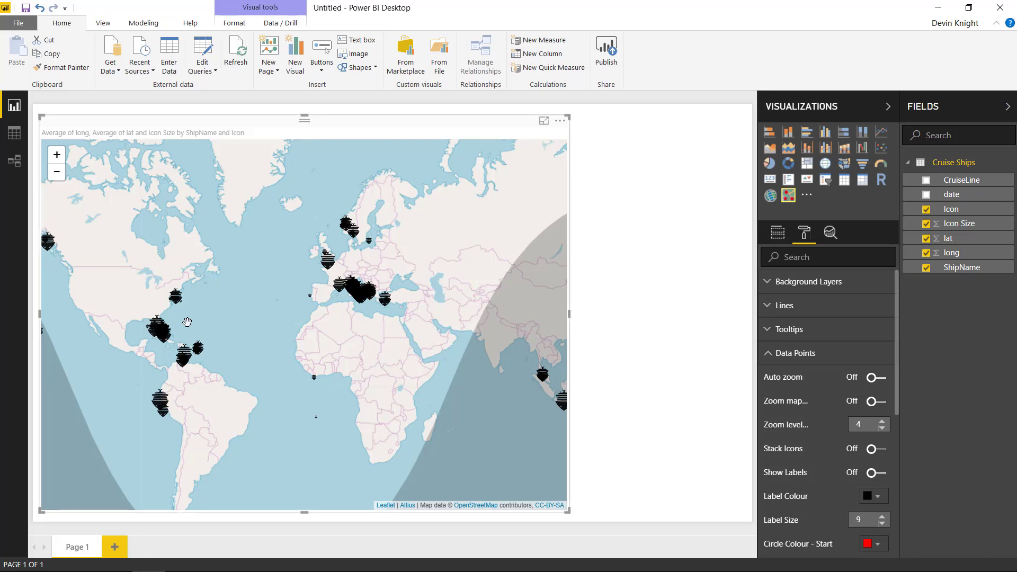
scroll(187, 322, up, 2)
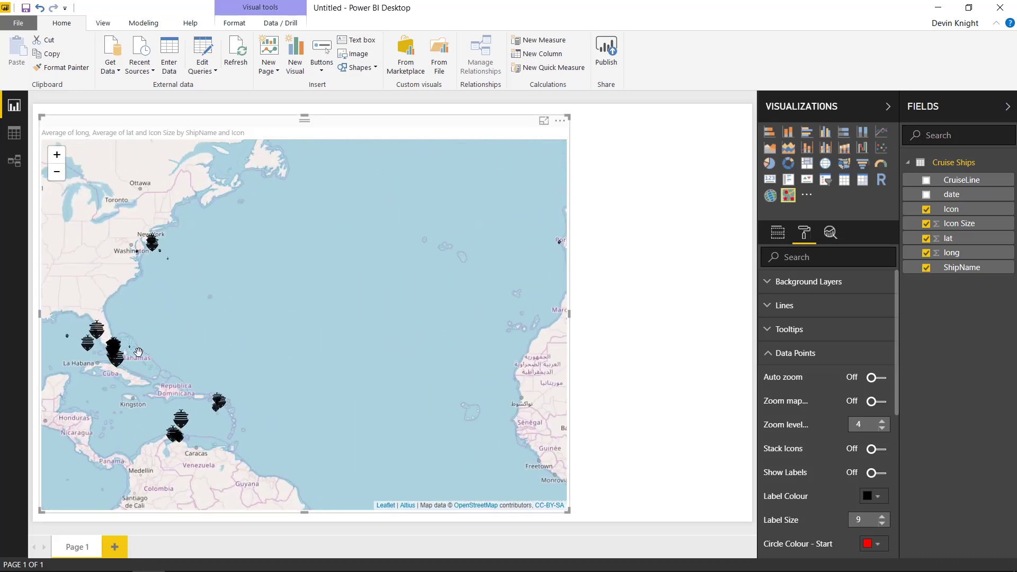
drag(138, 352, 217, 320)
scroll(209, 337, up, 1)
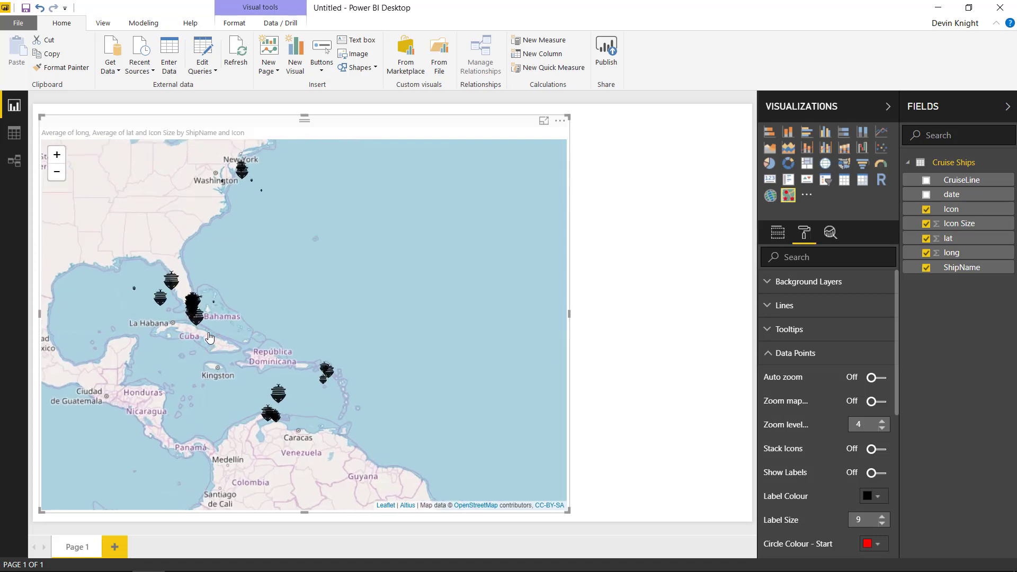
scroll(209, 337, up, 2)
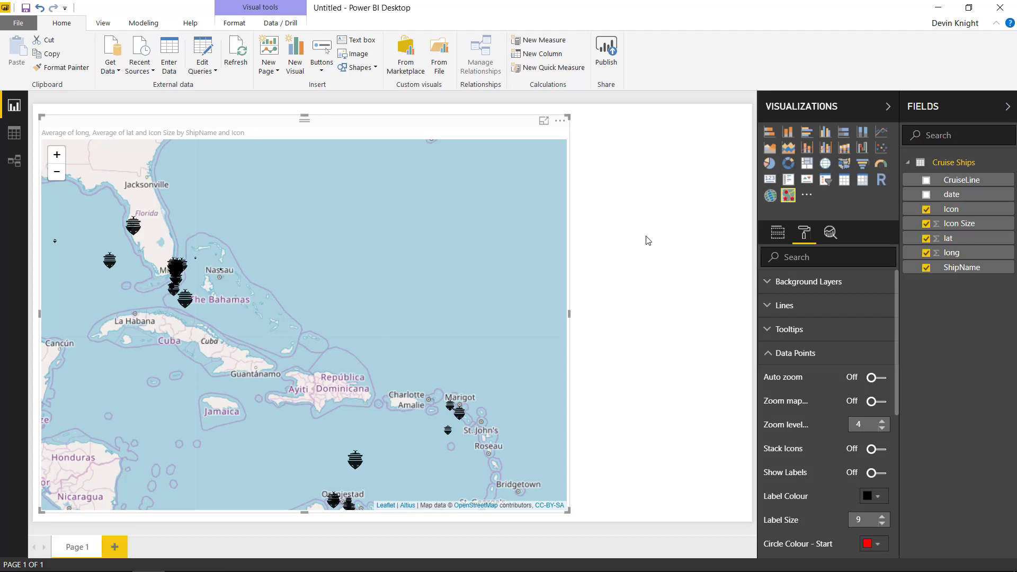
click(877, 454)
click(878, 453)
scroll(869, 473, down, 2)
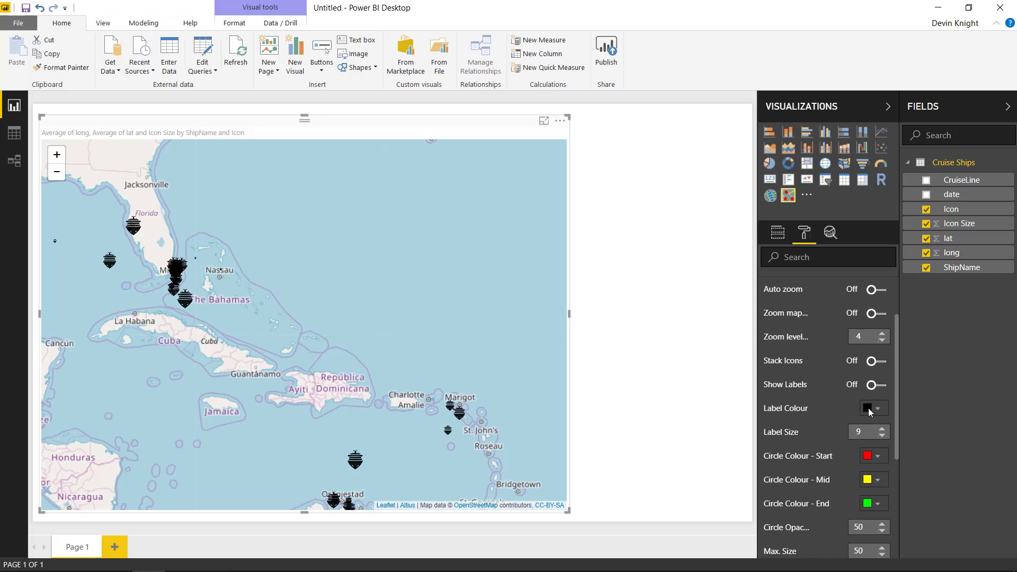
scroll(869, 412, down, 2)
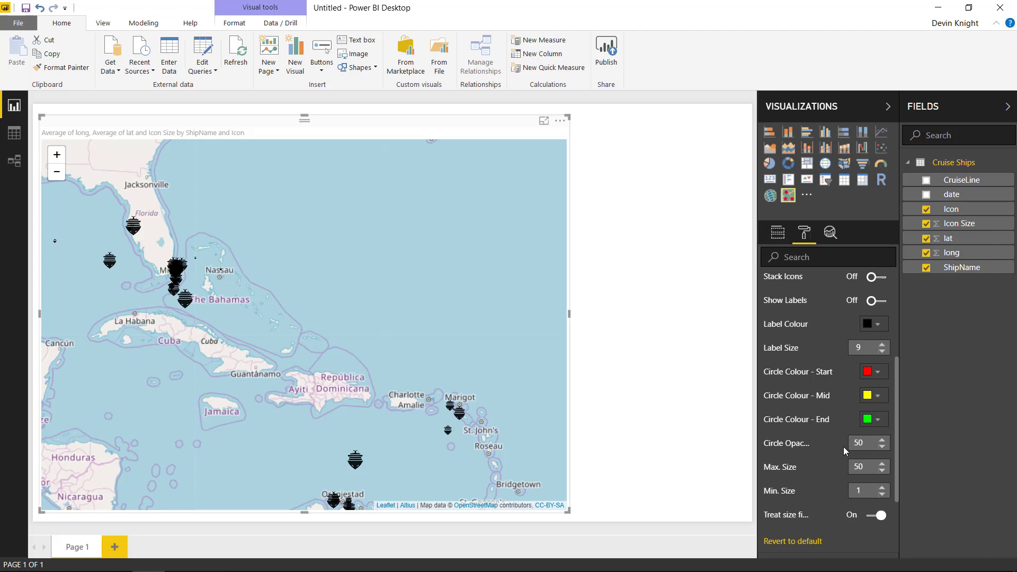
scroll(843, 446, down, 3)
scroll(817, 356, up, 3)
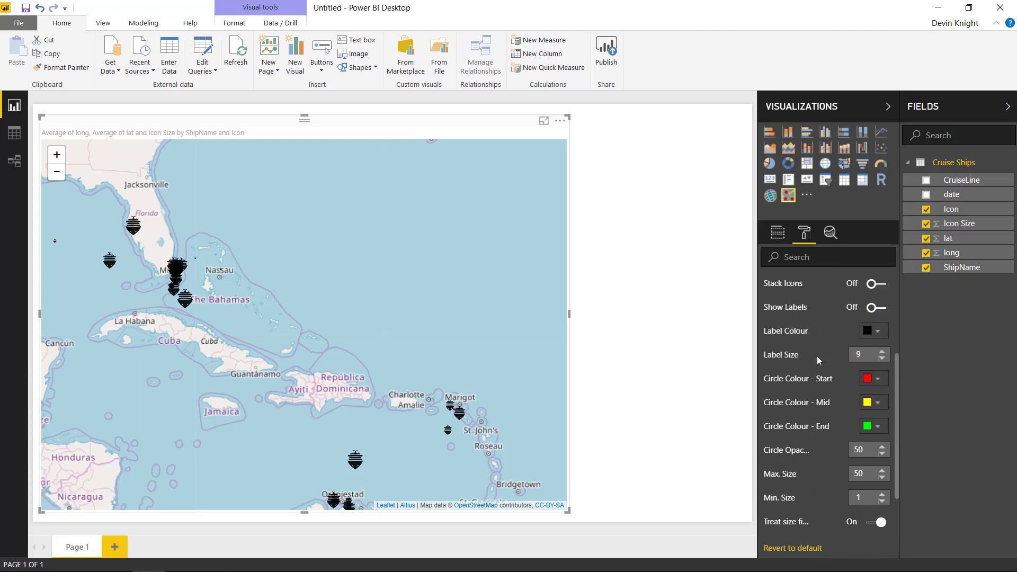
scroll(817, 357, up, 3)
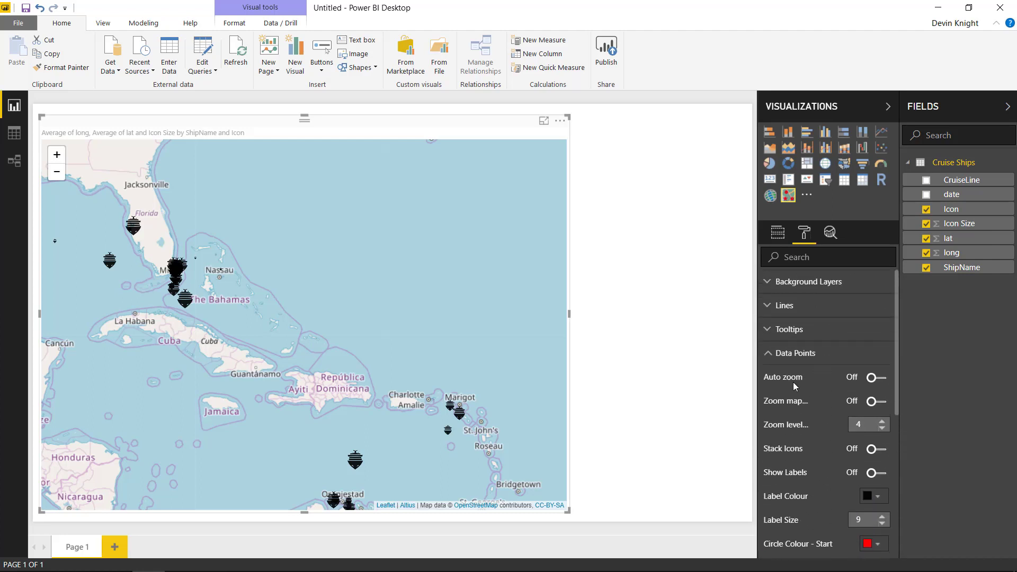
- Zoom and pan the map onto South Florida and the Bahamas, showing Tampa, Miami and Nassau
click(771, 354)
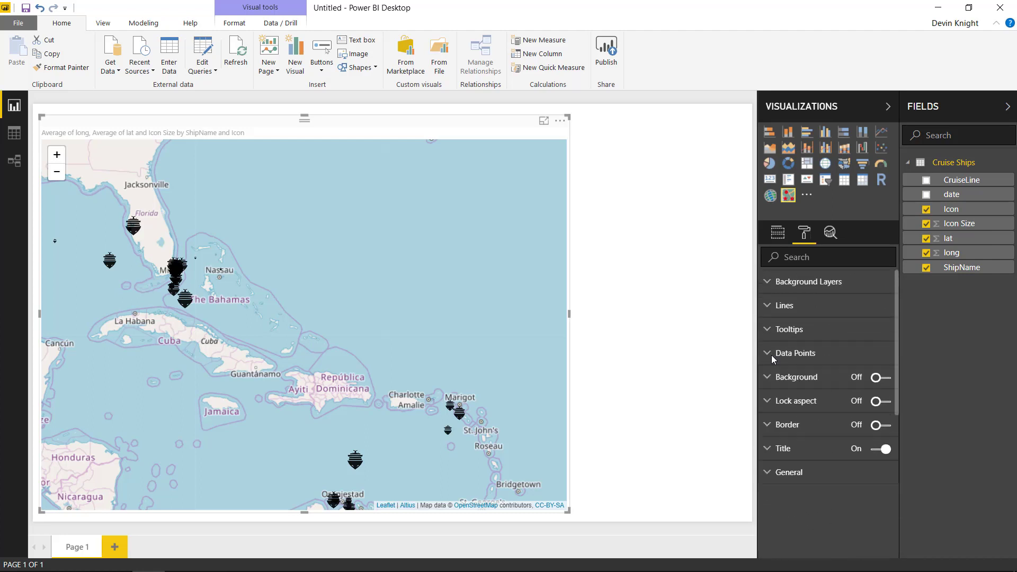
click(769, 280)
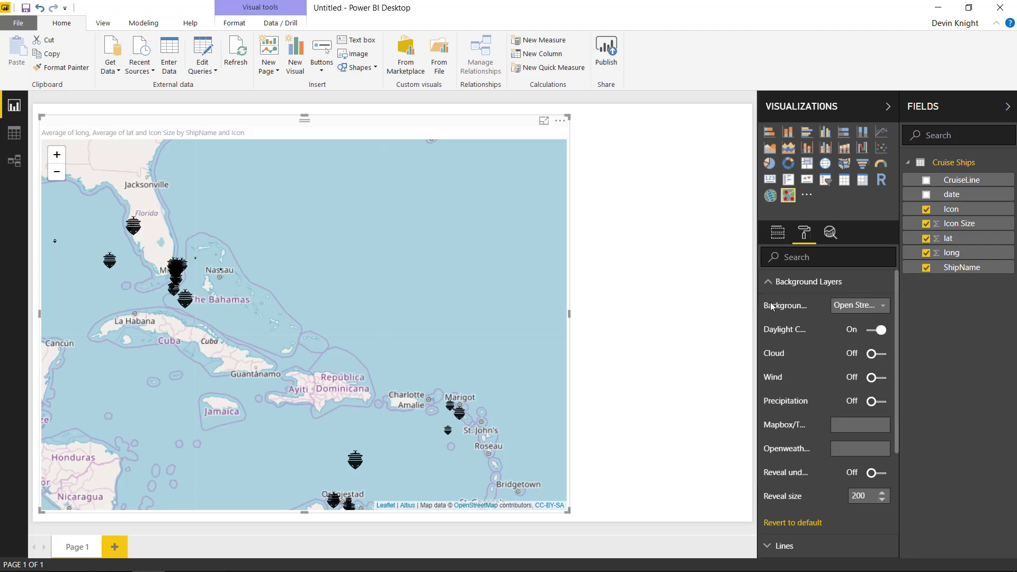
click(768, 283)
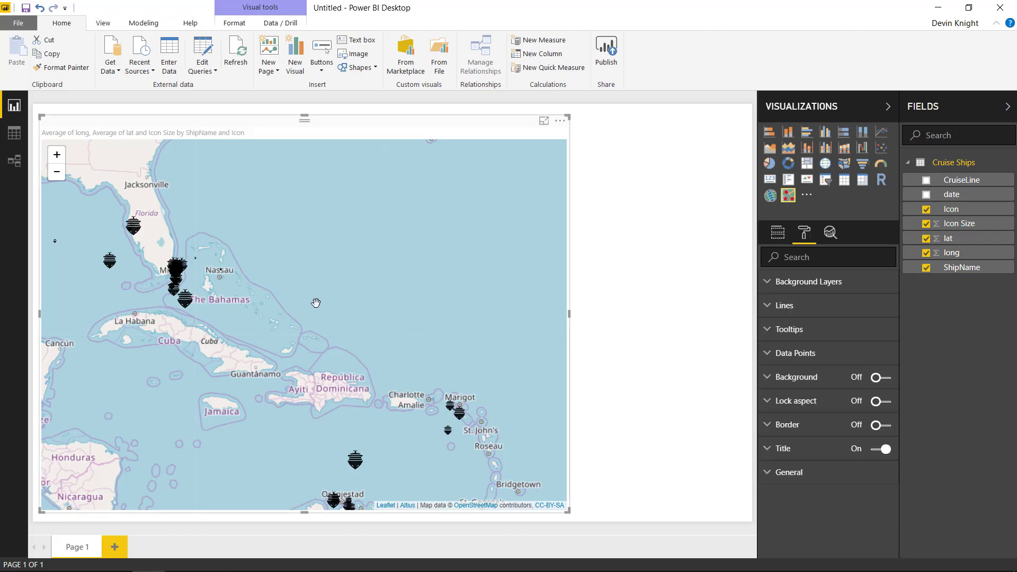
drag(279, 284, 324, 311)
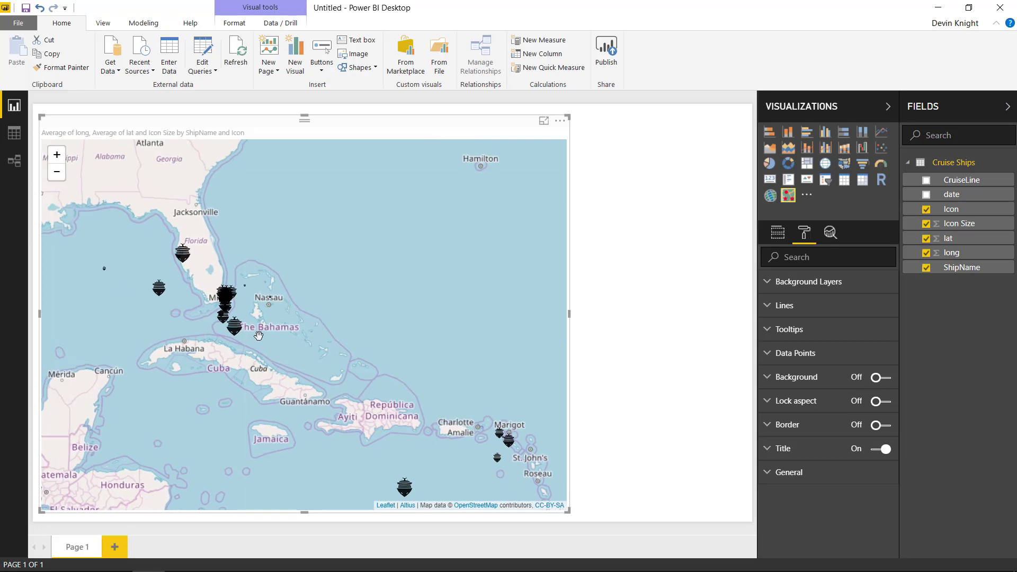
scroll(252, 307, up, 1)
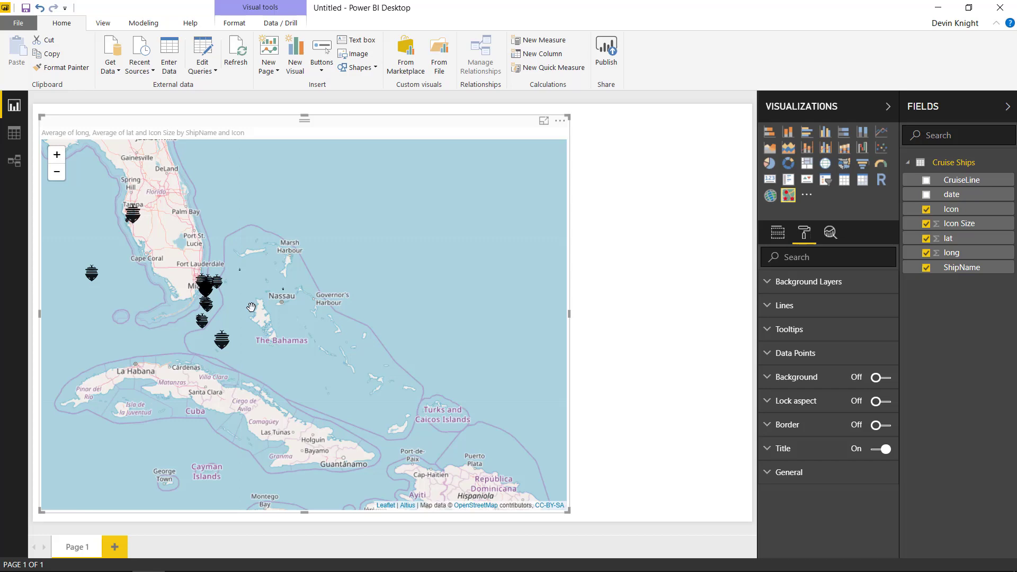
scroll(252, 307, up, 1)
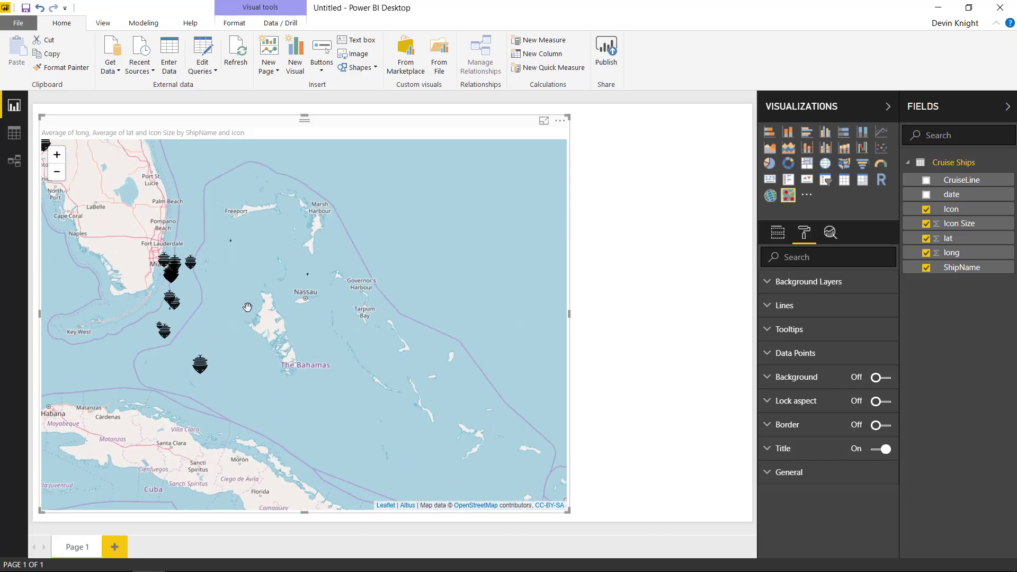
drag(220, 302, 346, 360)
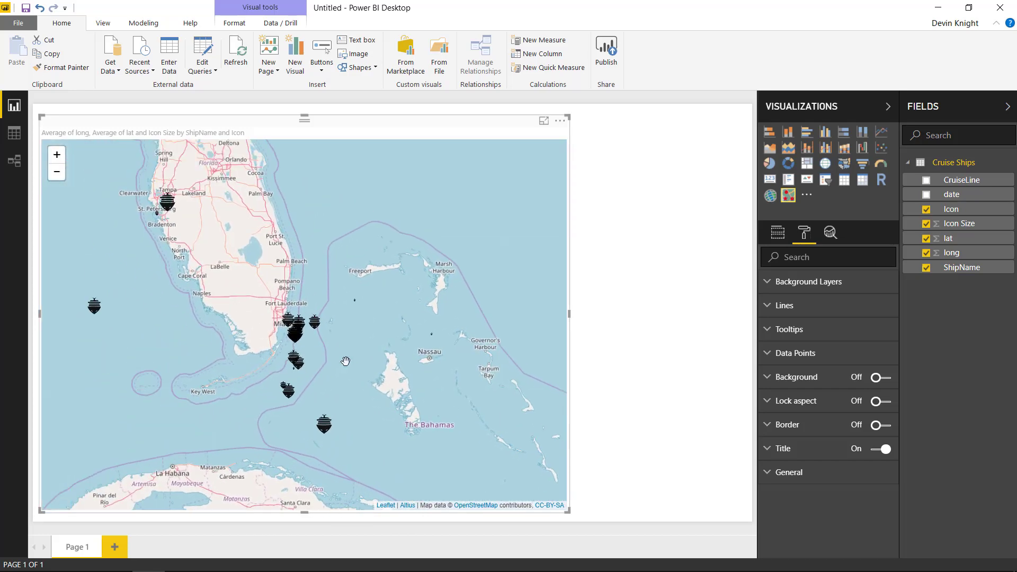
click(768, 285)
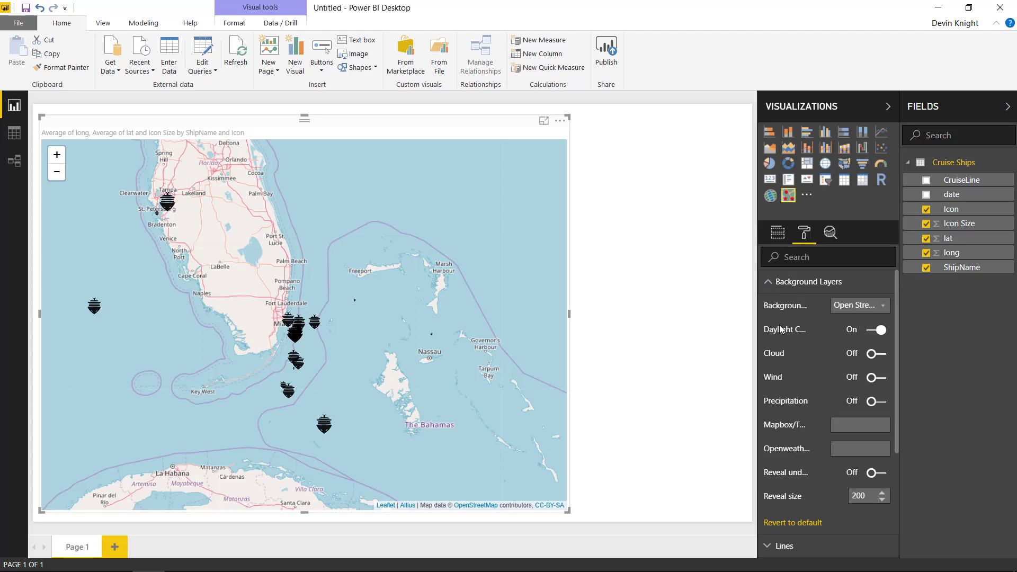